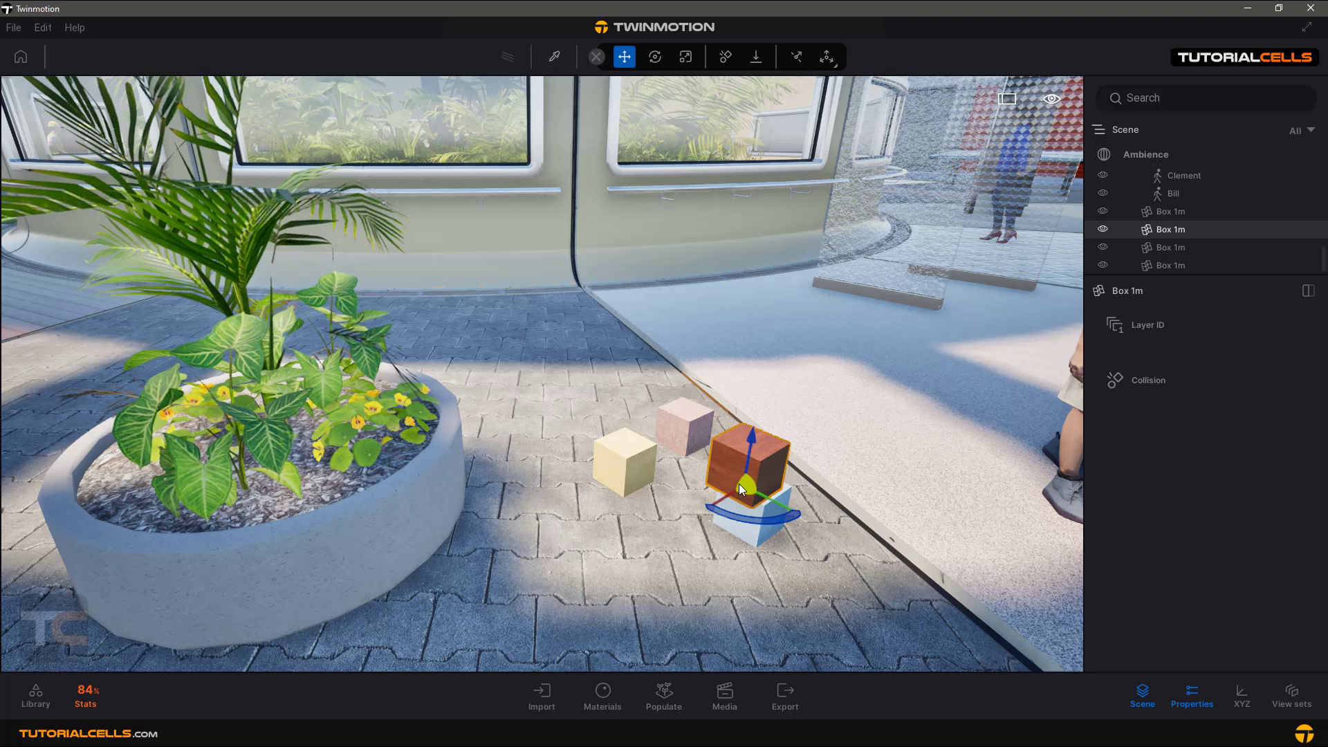
Undo the last move of the dark red wooden box, then select all four cubes and raise them above the paving
key("ctrl+z")
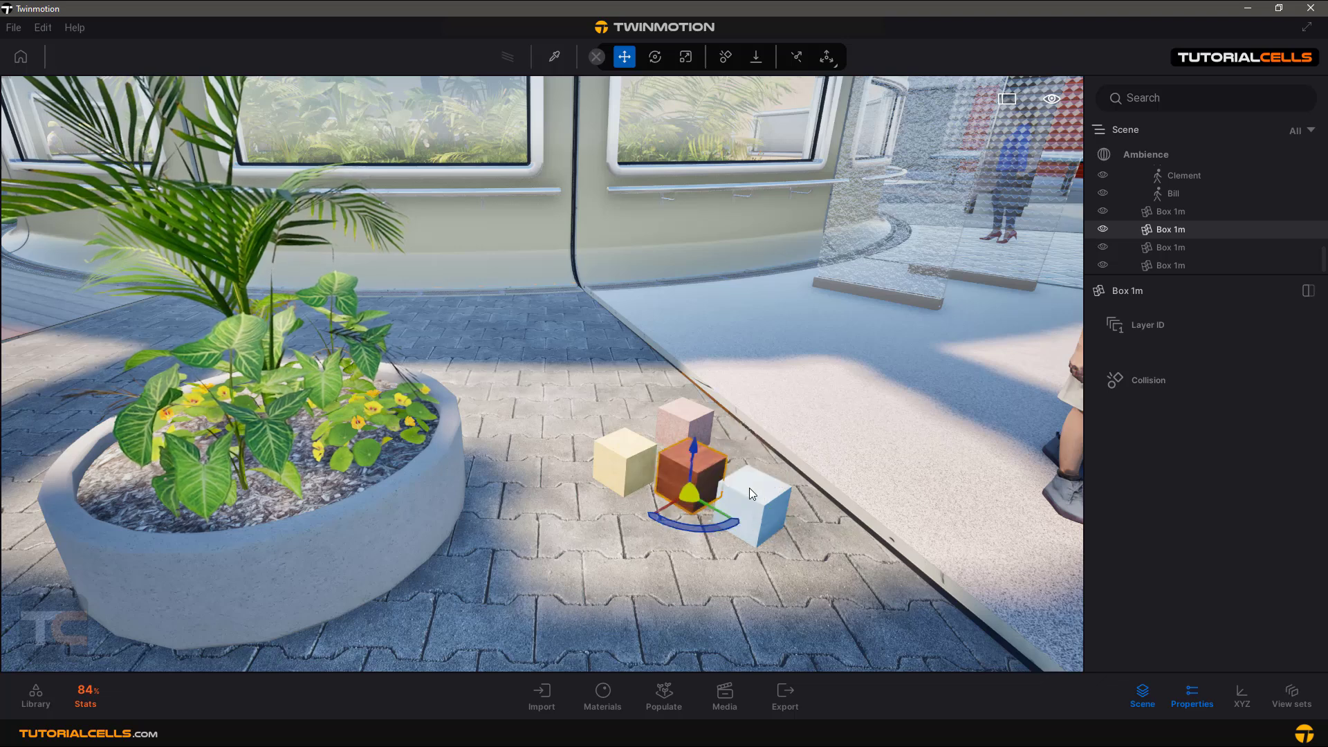
left_click(749, 488, "ctrl")
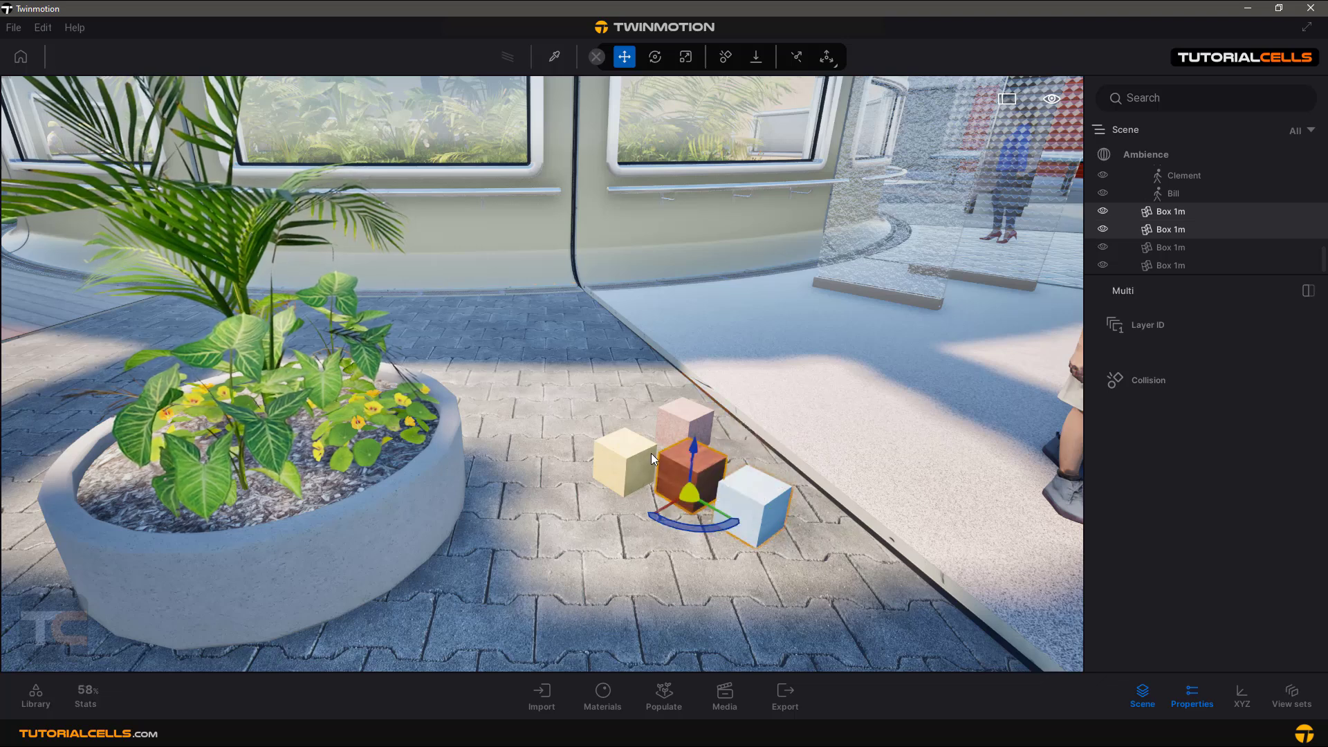
left_click(680, 422, "ctrl")
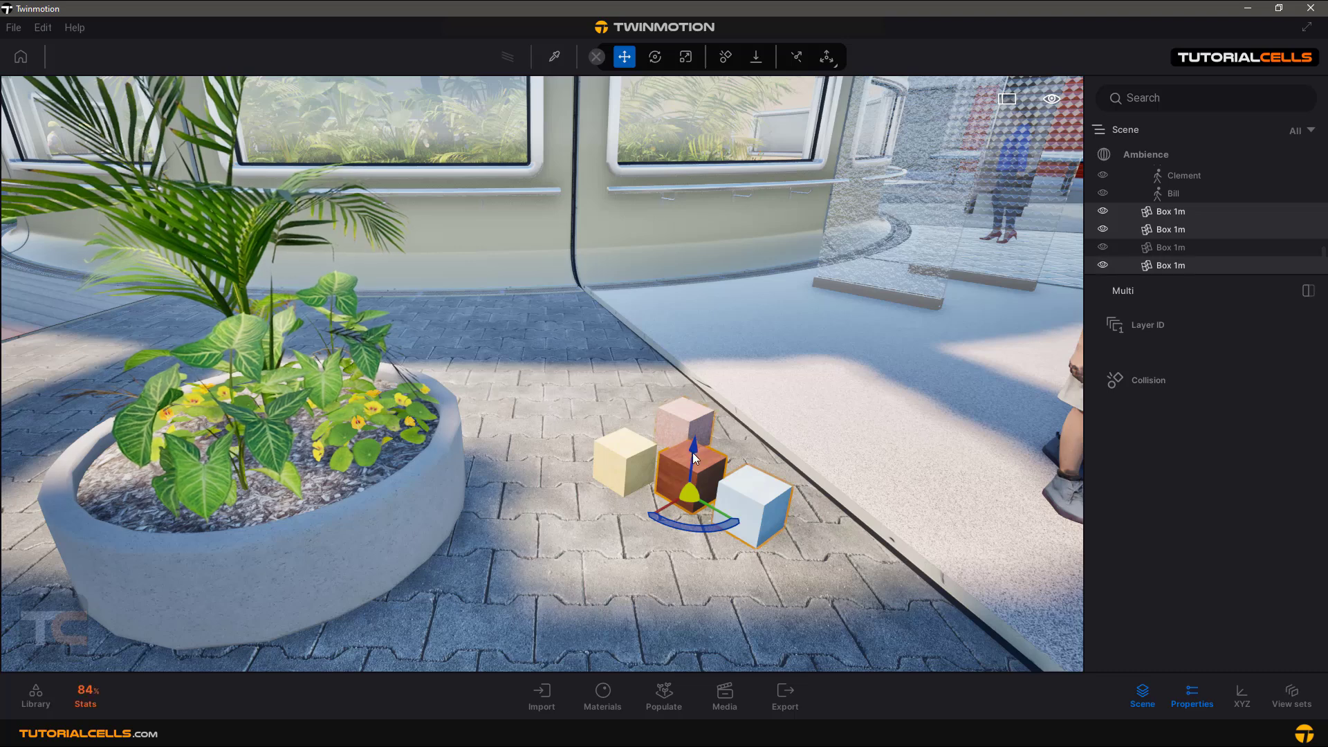
left_click_drag(695, 453, 703, 289)
left_click(626, 458, "ctrl")
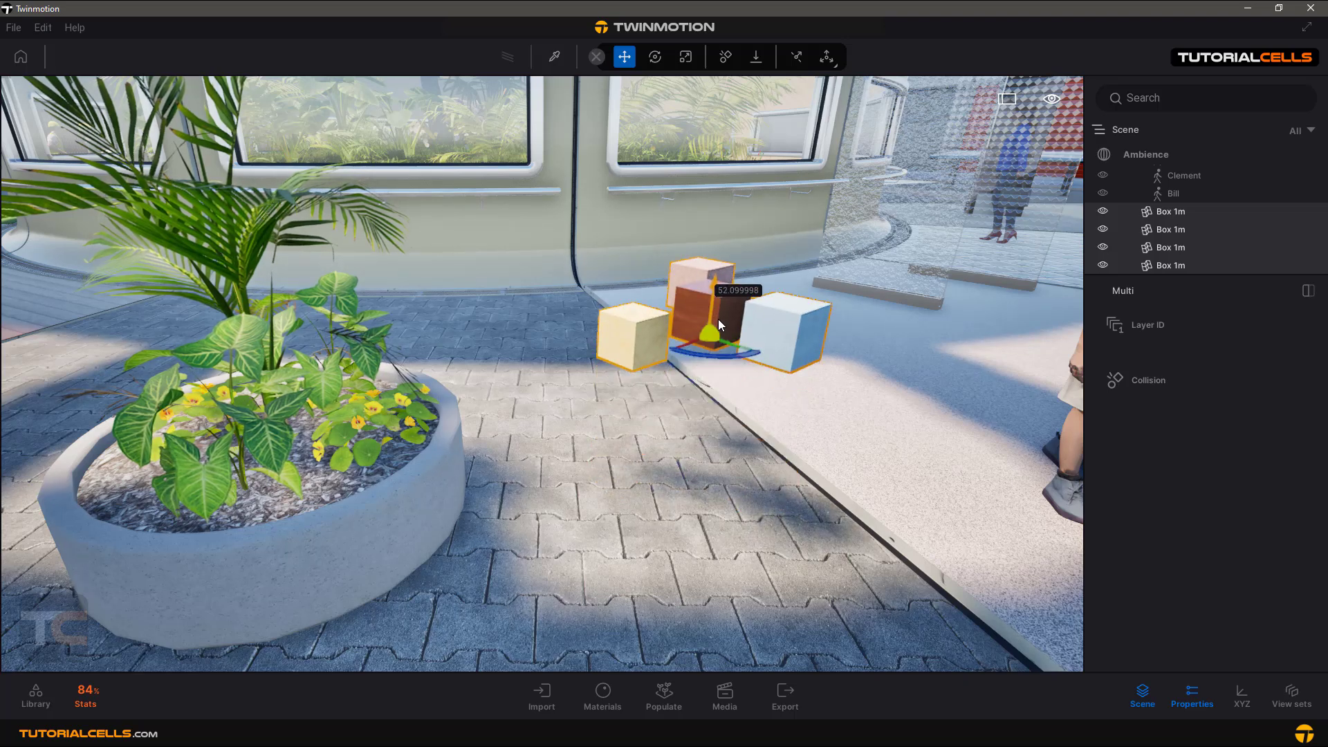
Rotate the light blue cube and the dark red wooden cube individually so both are tilted in mid-air
left_click(790, 337)
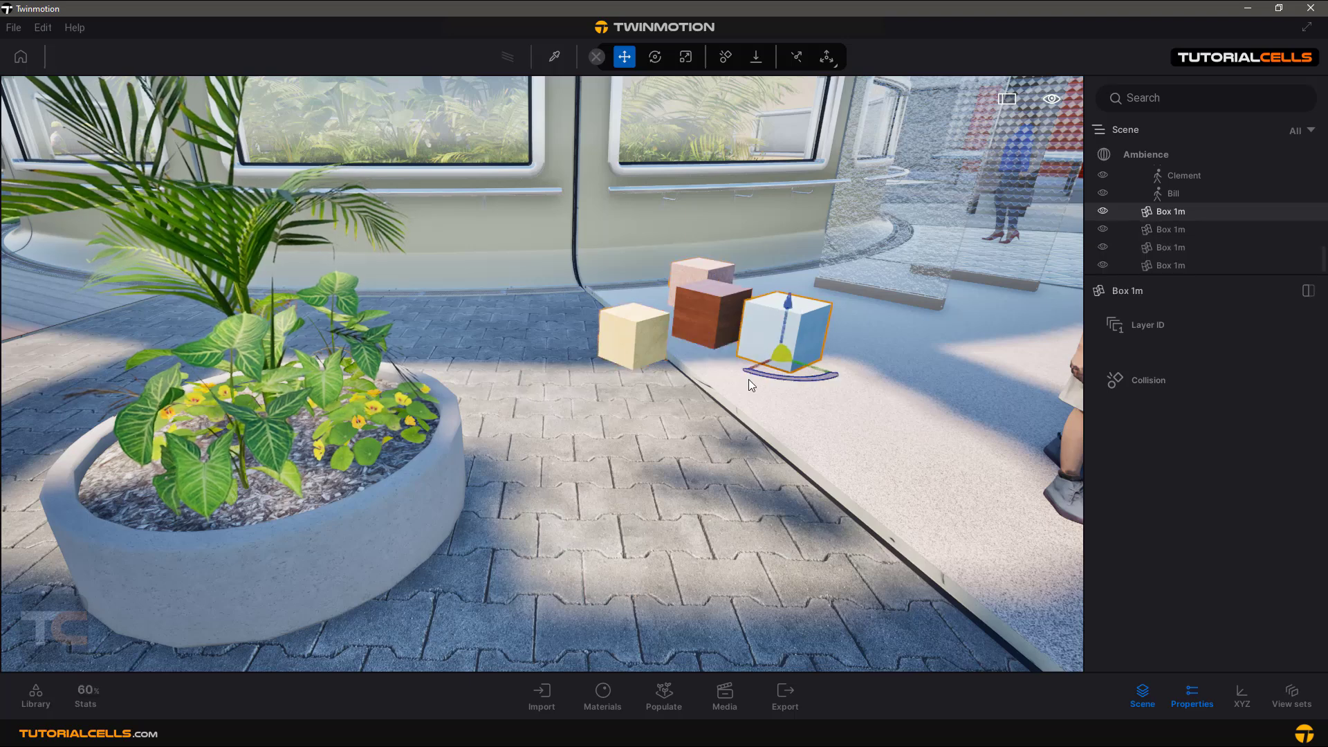
left_click(655, 58)
left_click_drag(817, 316, 718, 300)
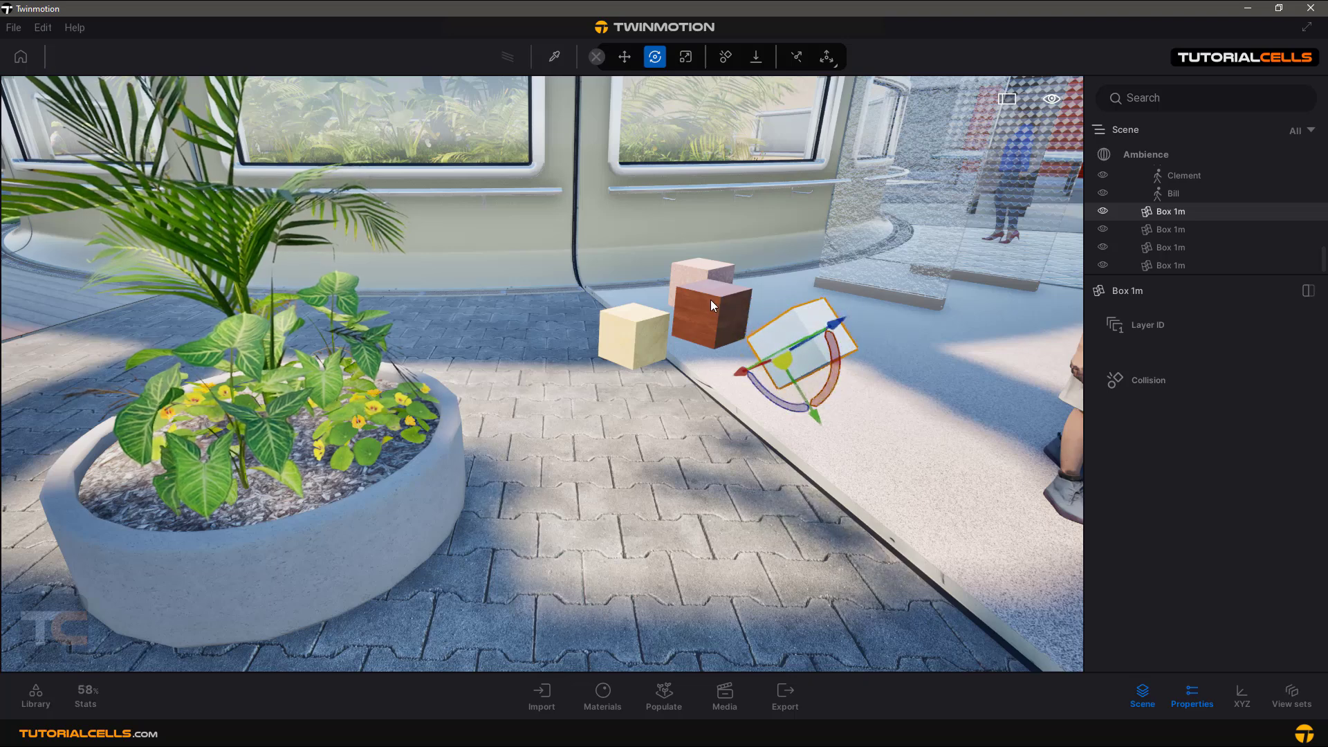
left_click(698, 306)
left_click_drag(696, 299, 638, 332)
Select the yellow cube and rotate it to a tilted orientation in mid-air
left_click(638, 331)
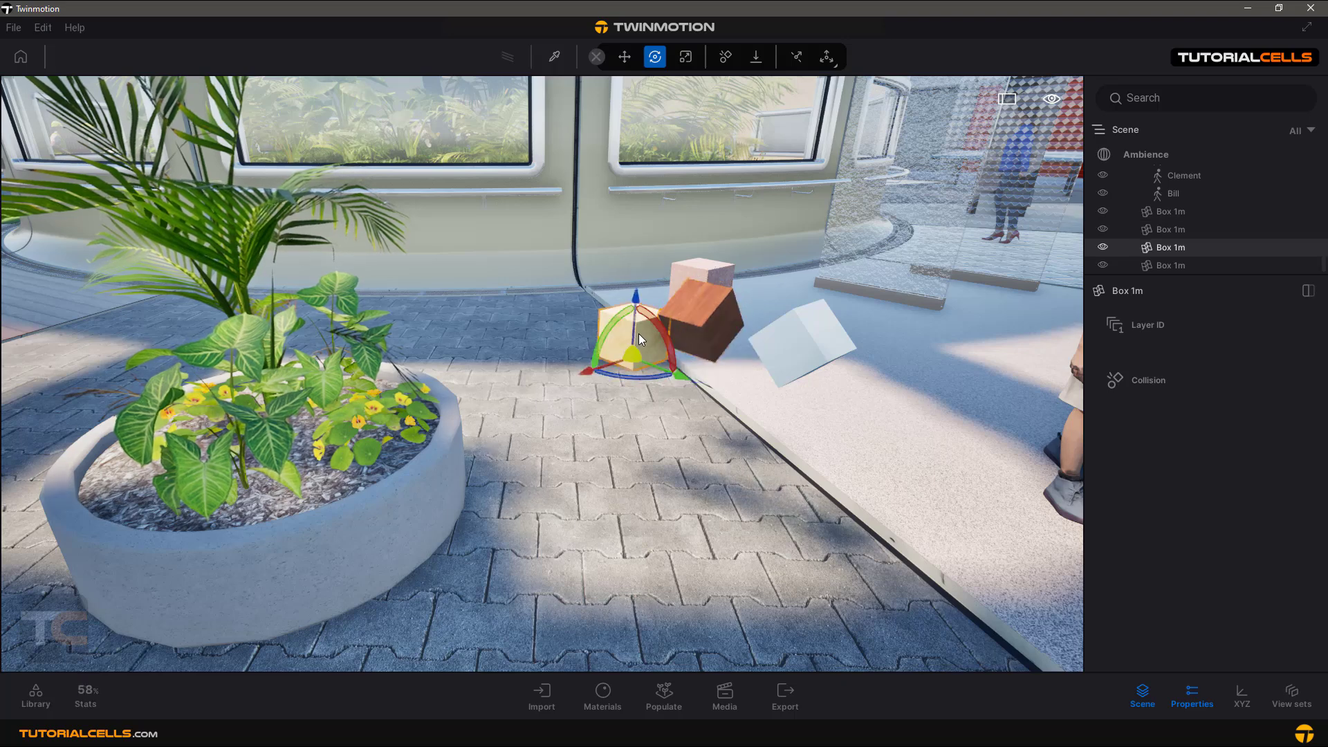
left_click_drag(610, 373, 614, 336)
right_click_drag(613, 336, 550, 321)
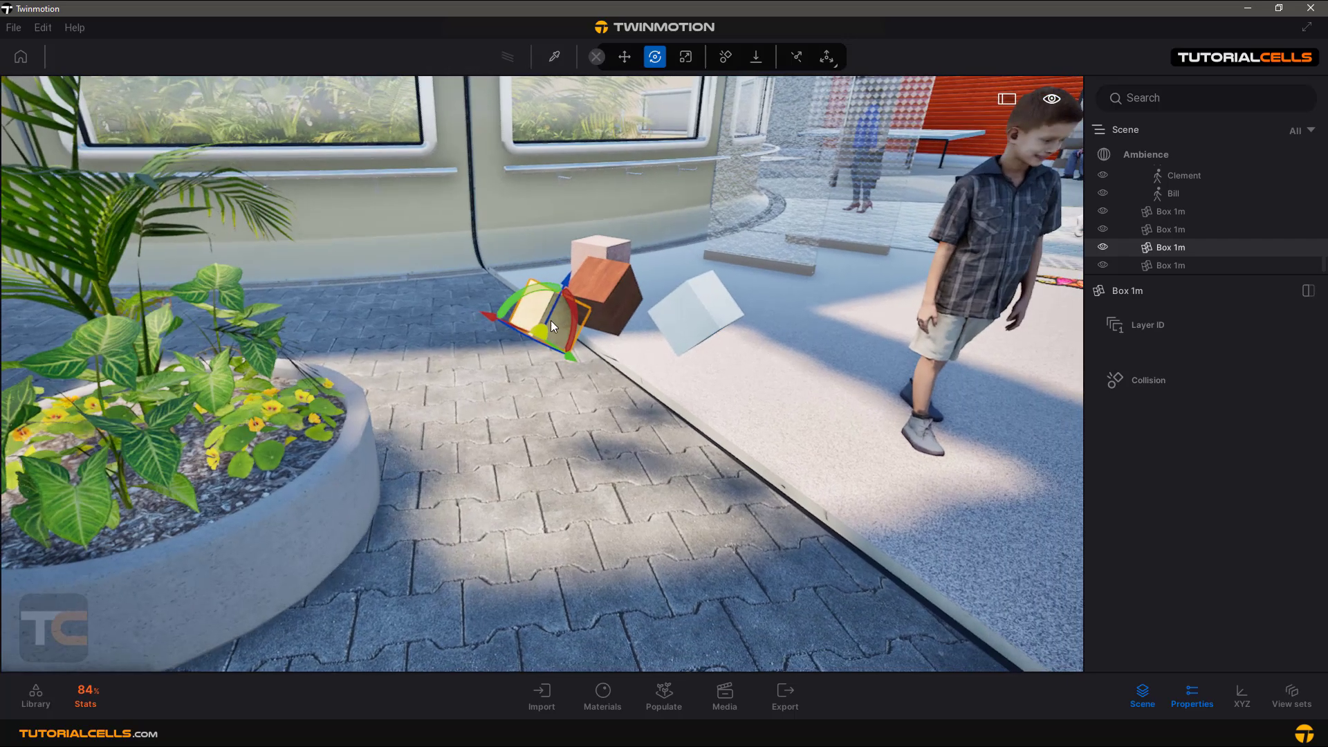
left_click_drag(564, 355, 571, 339)
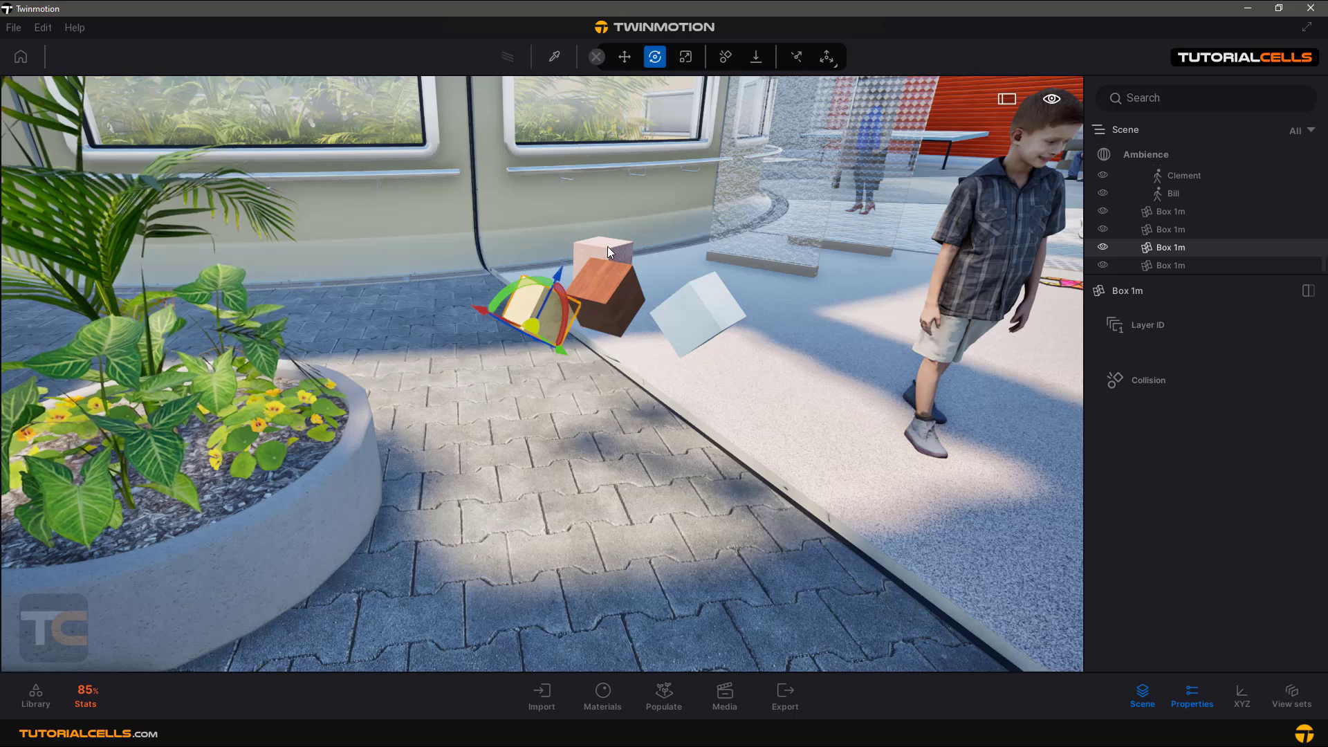
Raise the pink cube higher than the others and tilt it
left_click(607, 246)
left_click_drag(602, 220, 607, 179)
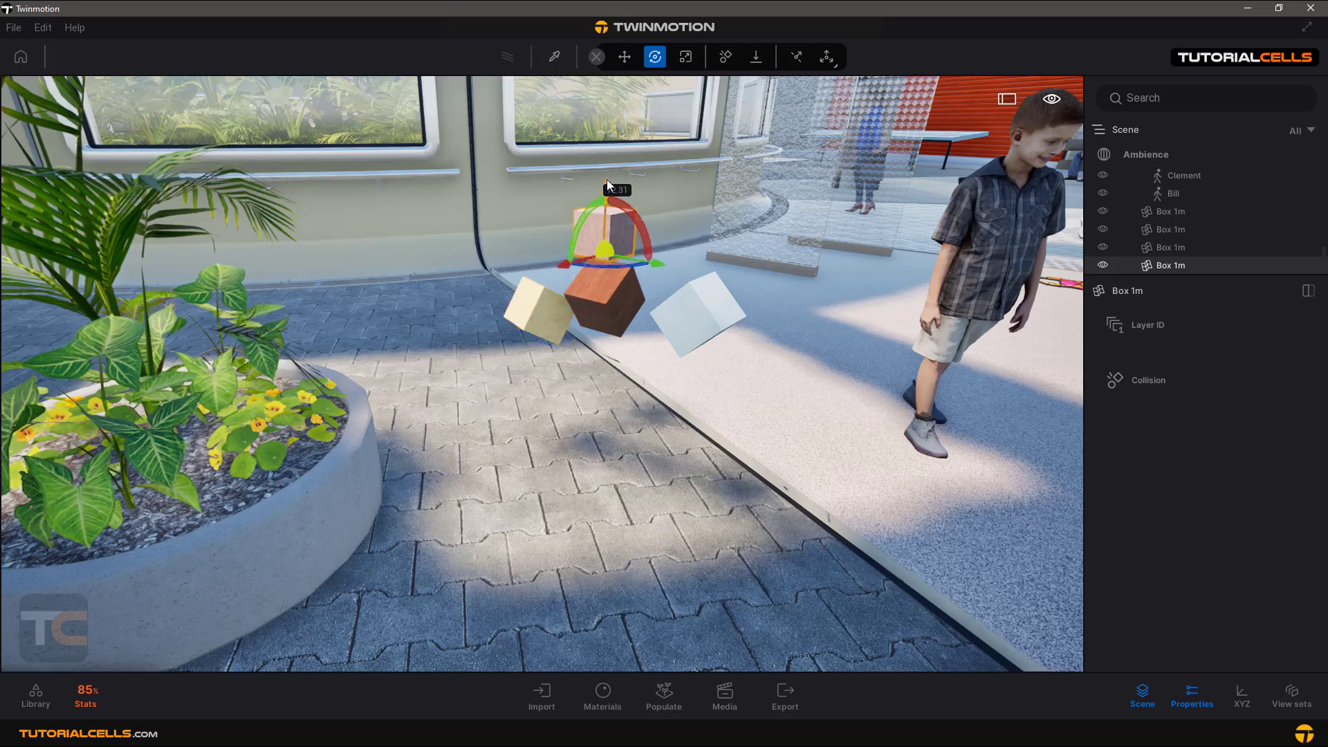
left_click_drag(579, 232, 561, 325)
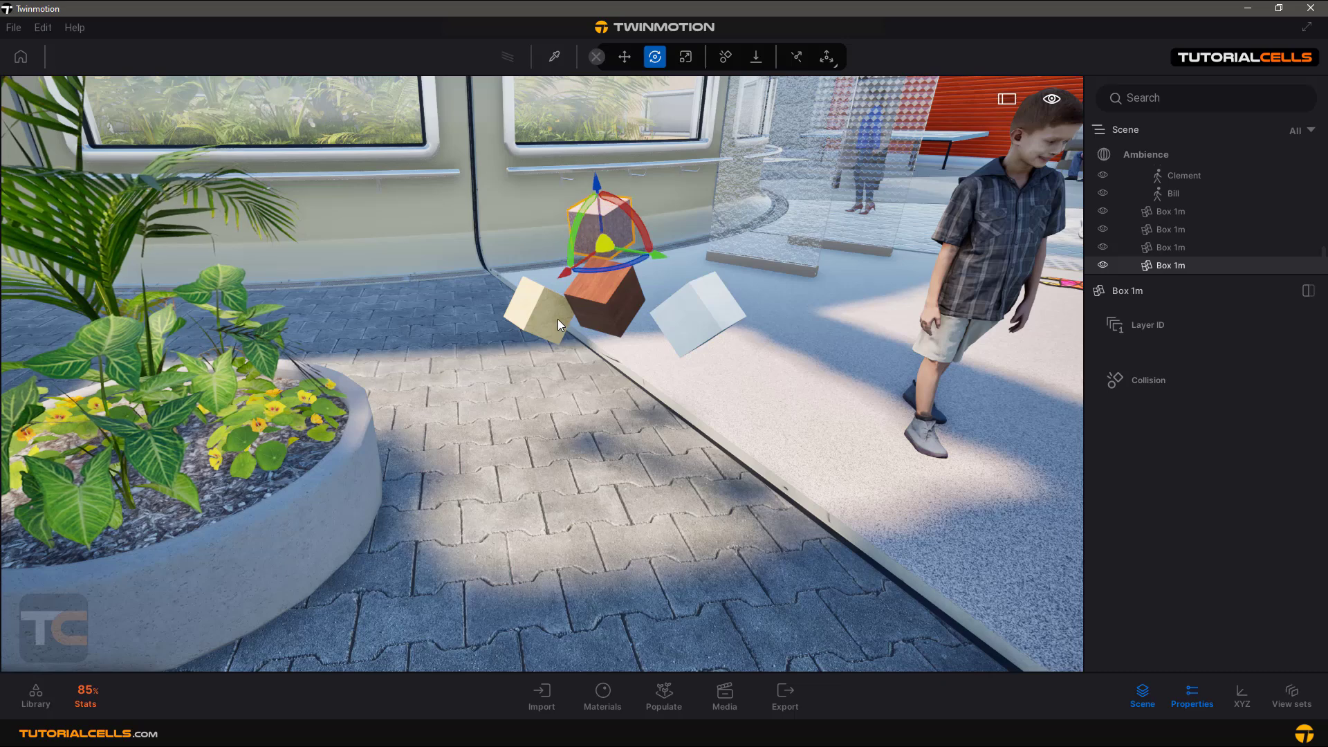
Select all four floating cubes and drop them onto the paving with the Gravity tool, then return to the Rotate tool
left_click(560, 325, "ctrl")
left_click(594, 323, "ctrl")
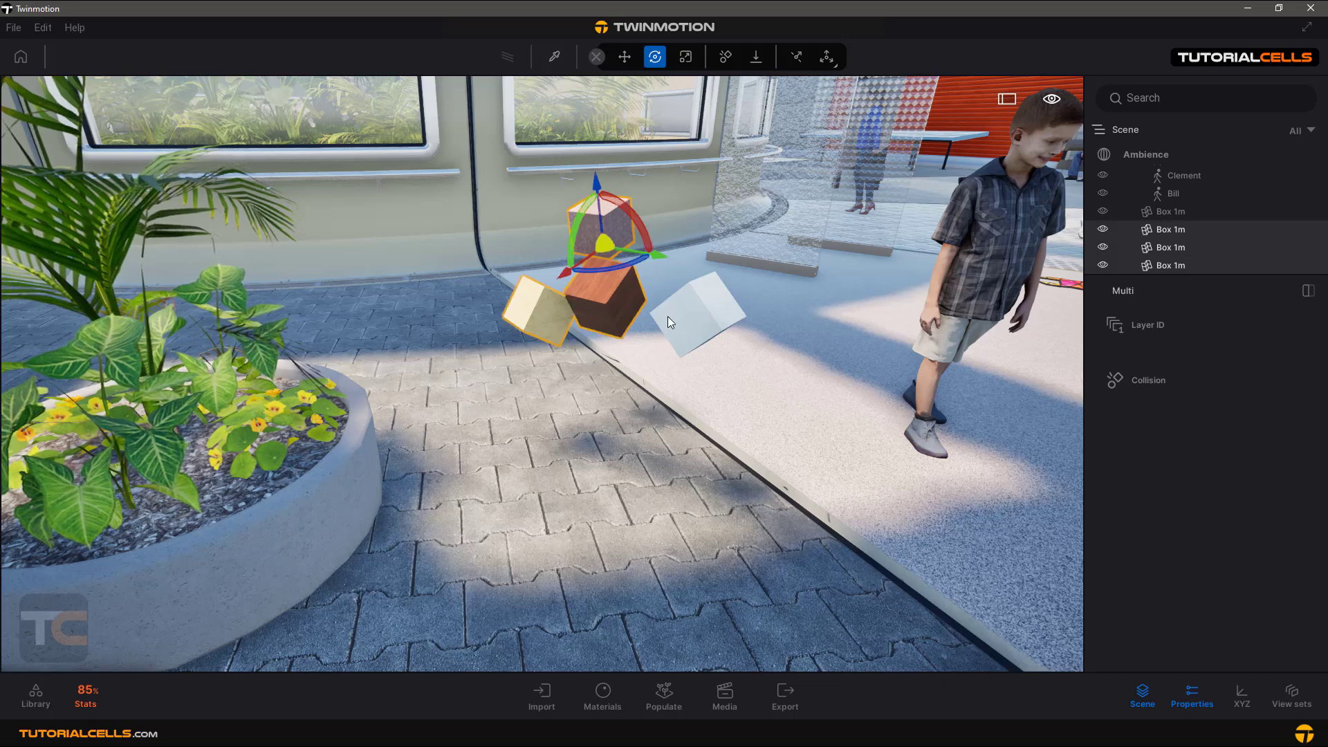
left_click(683, 316, "ctrl")
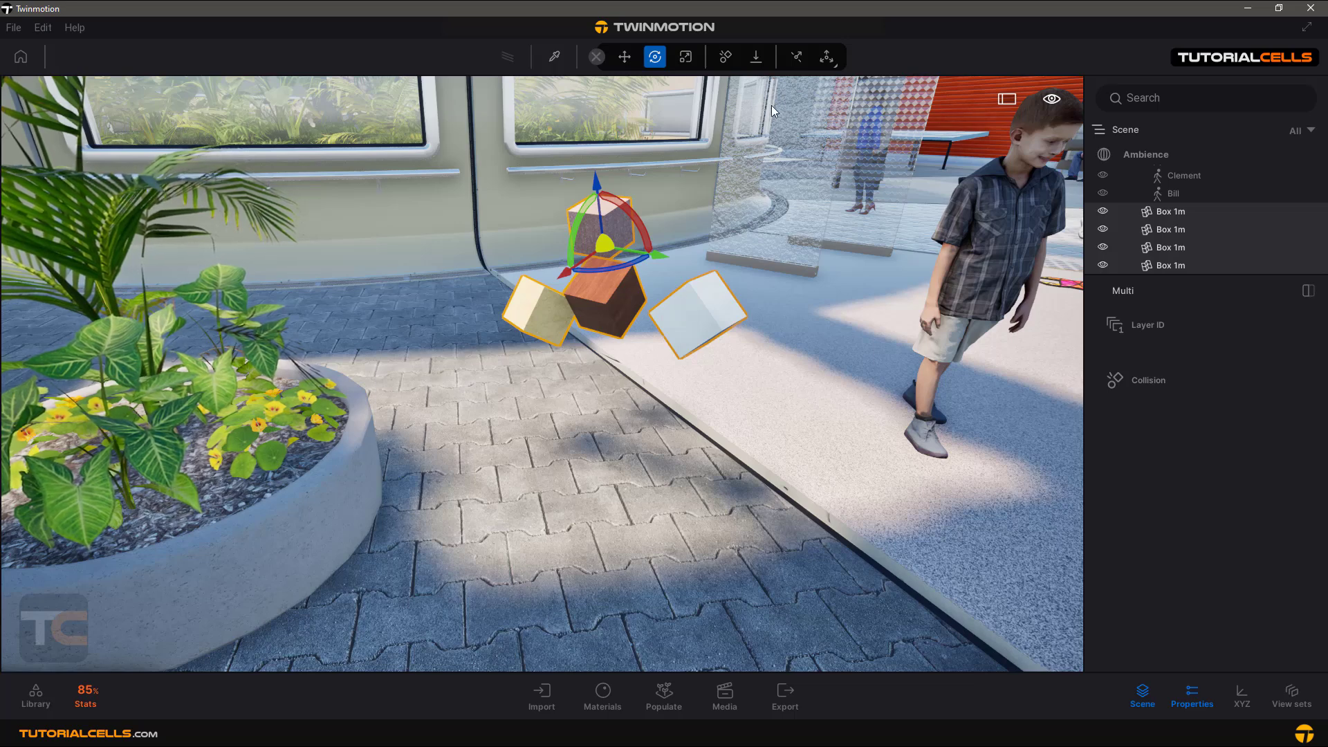
left_click(757, 59)
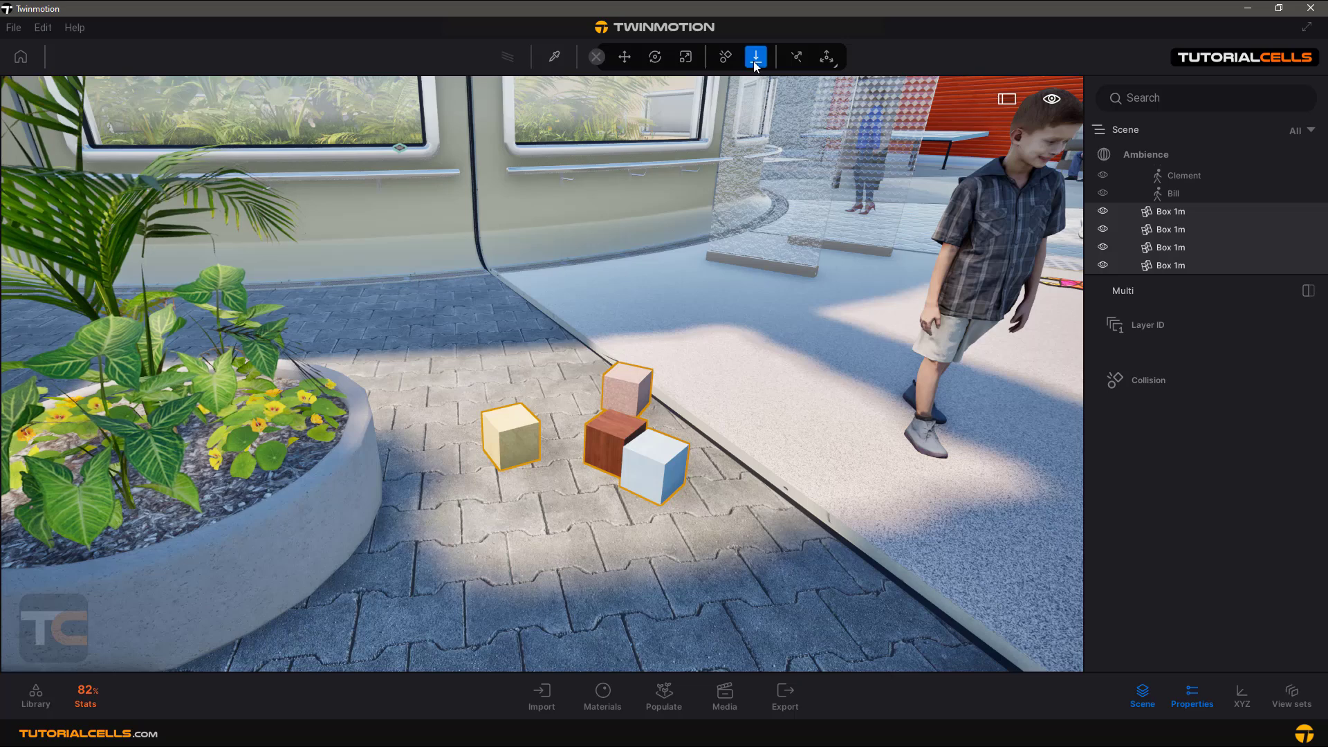
key("e")
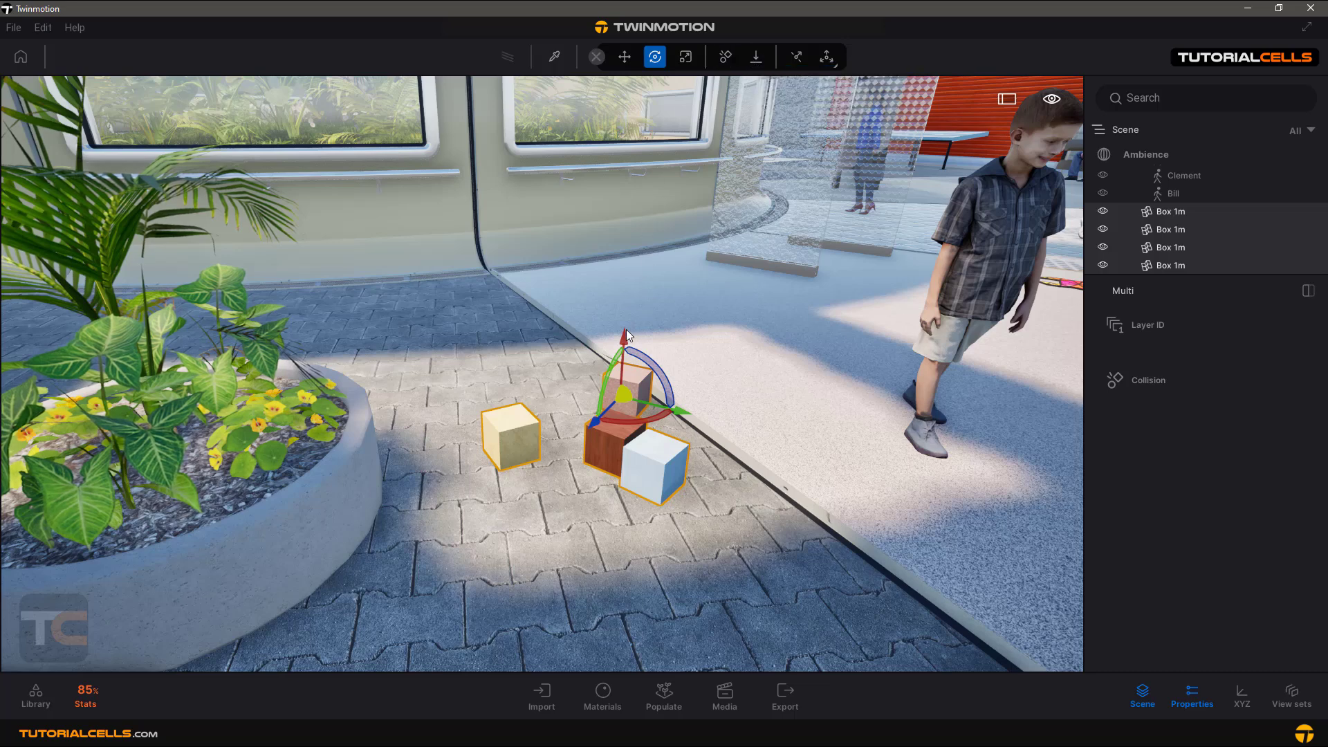
mouse_move(621, 339)
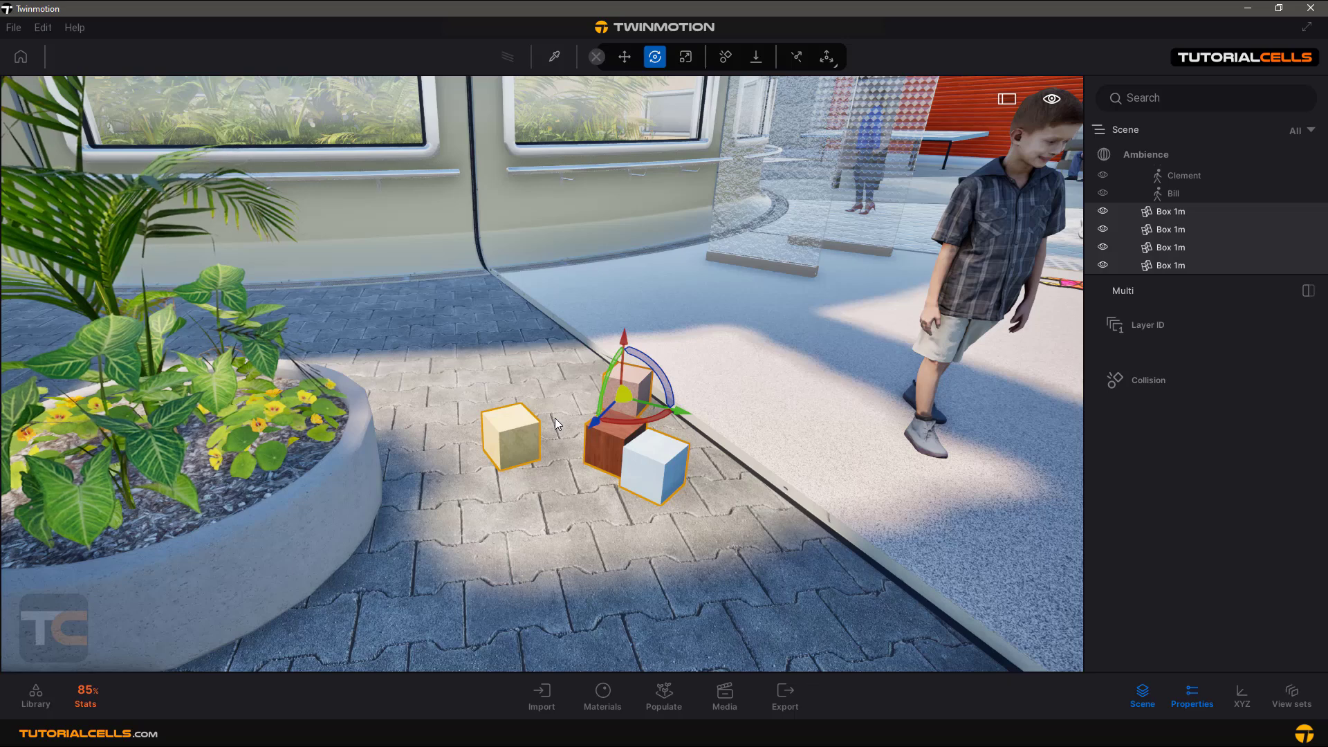
Browse the library's Home objects for the Living room, looking through the lamps and plants
left_click(42, 694)
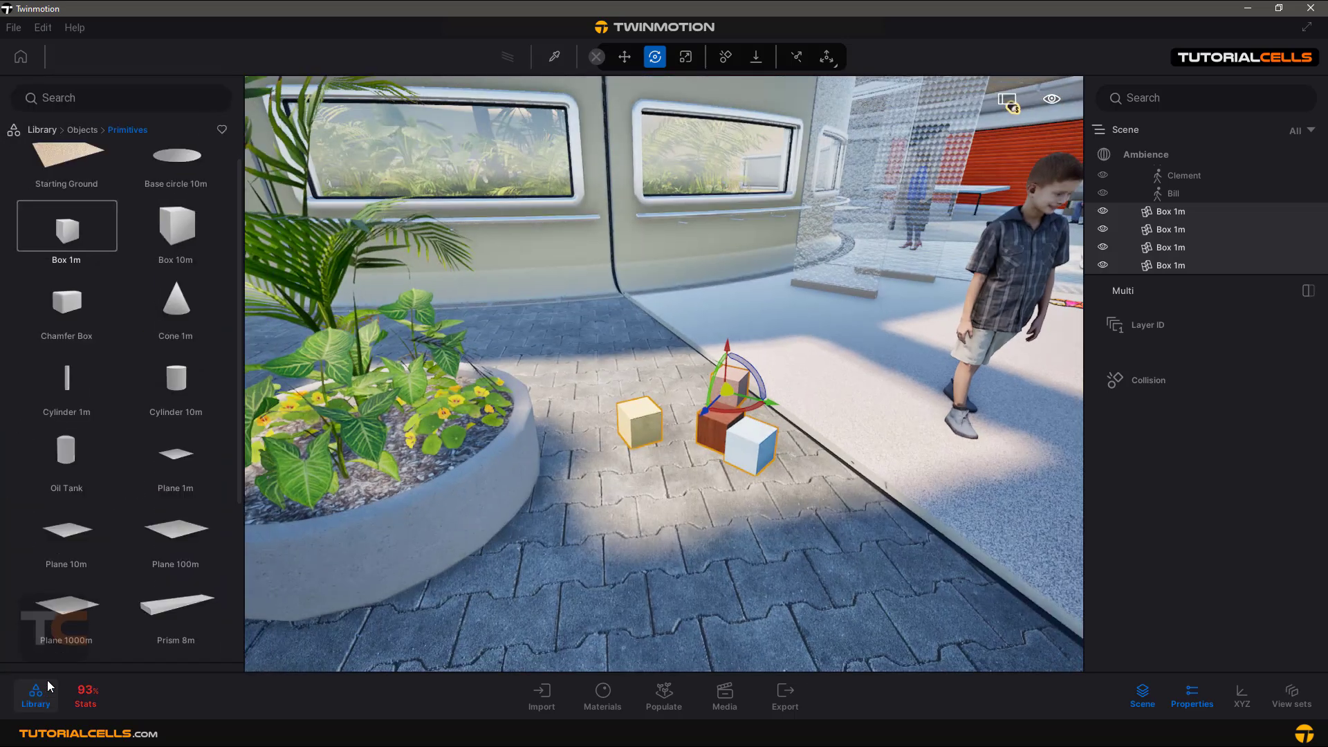
left_click(81, 131)
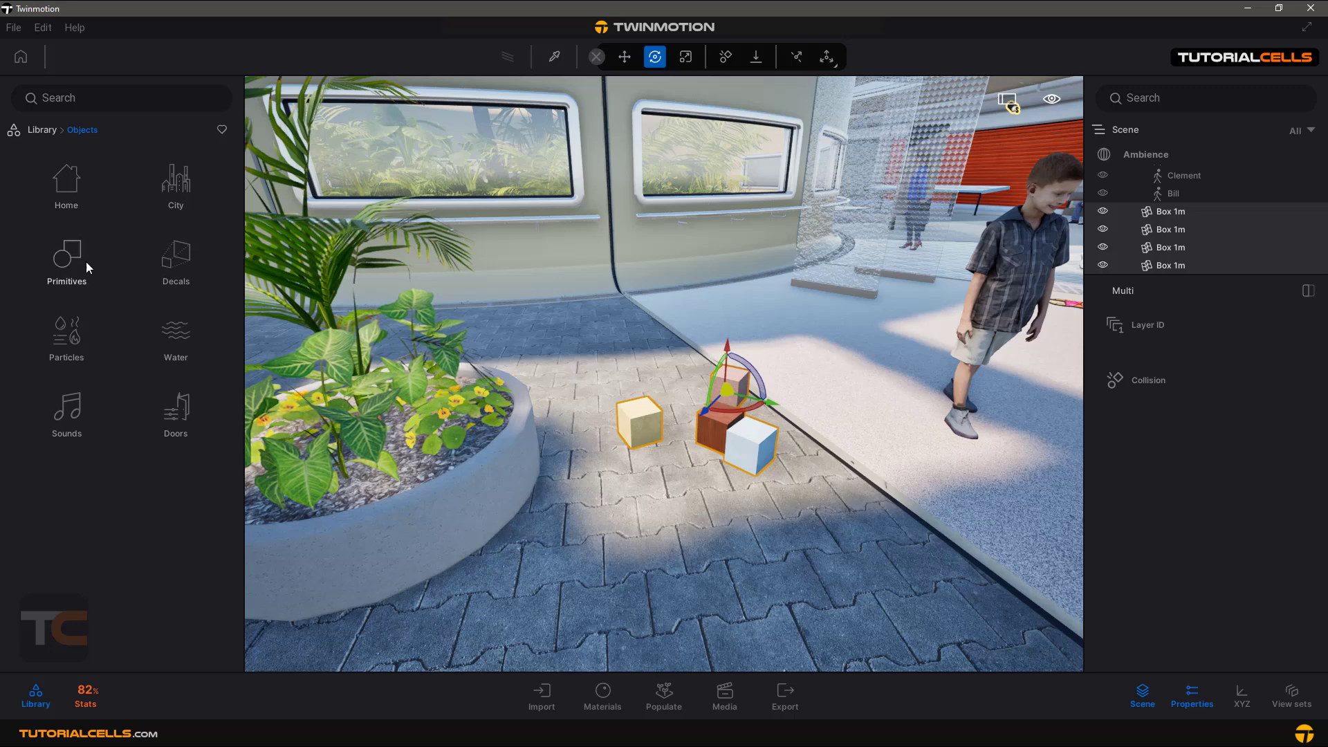
left_click(74, 182)
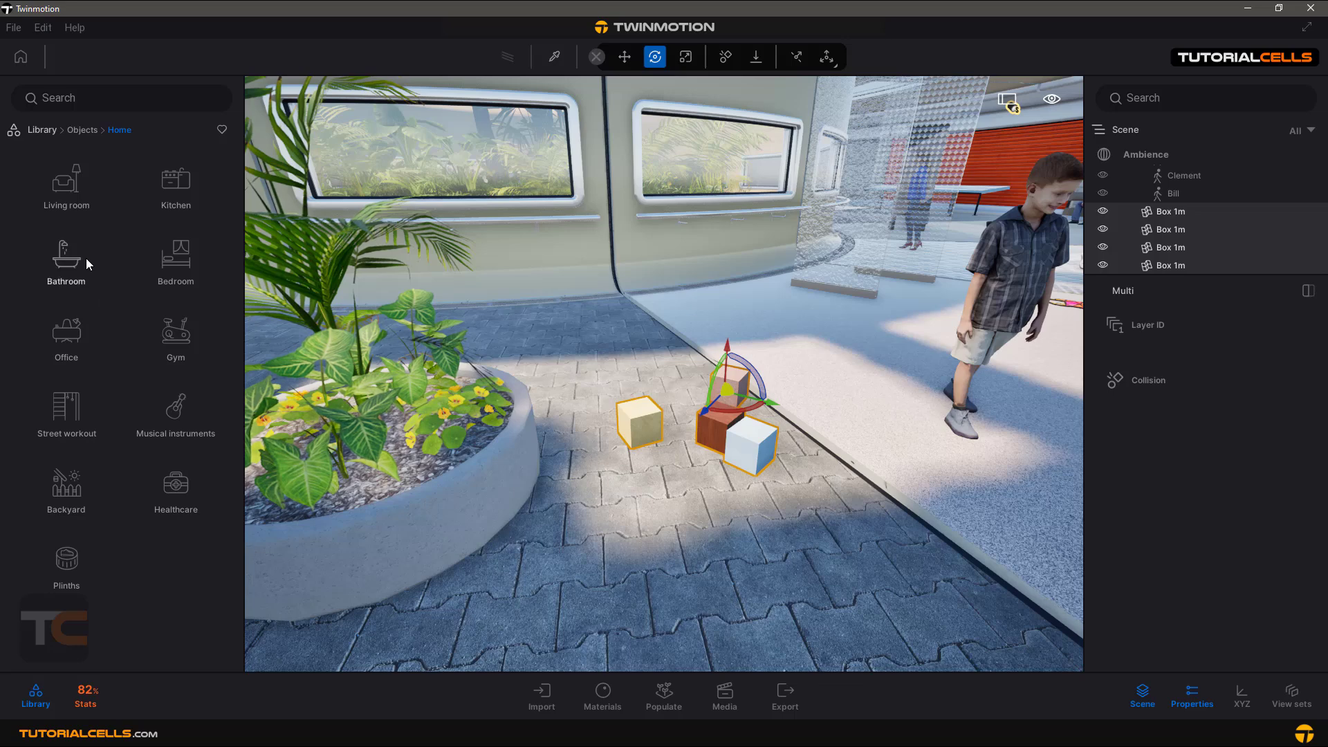
left_click(80, 204)
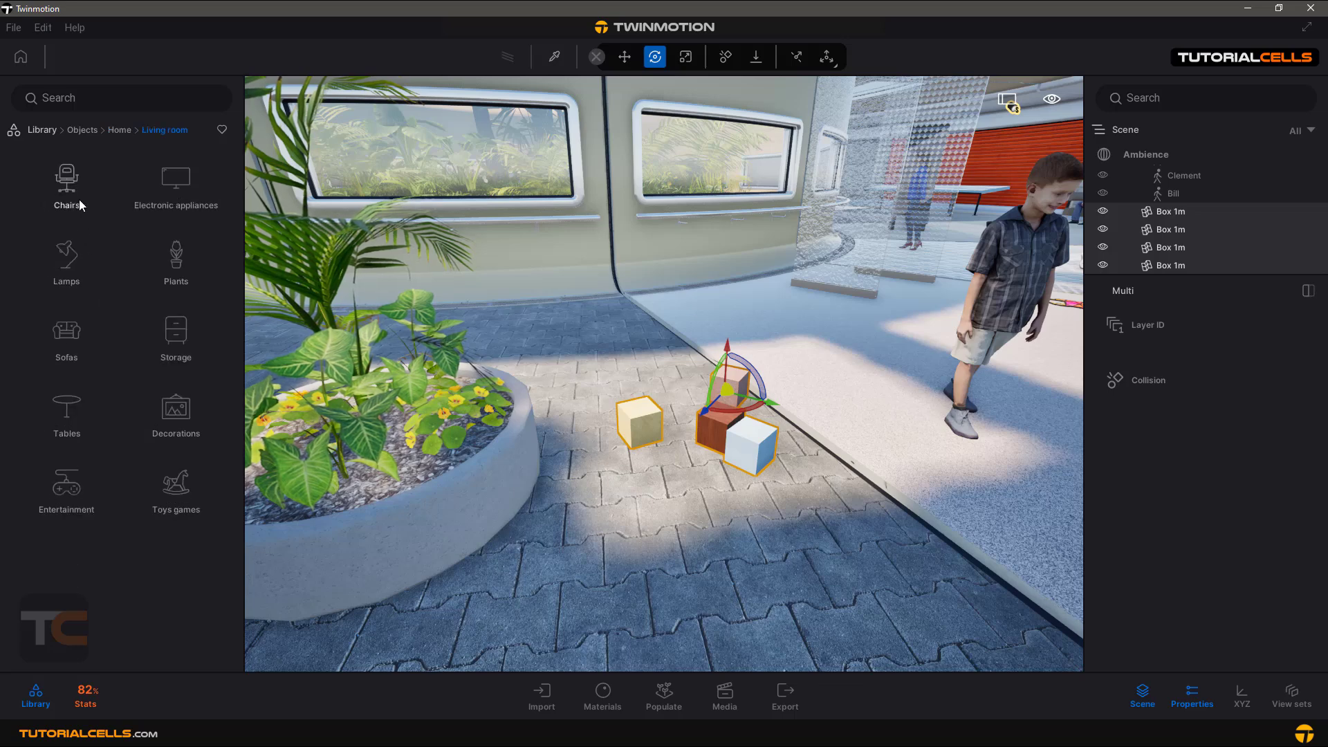
left_click(72, 252)
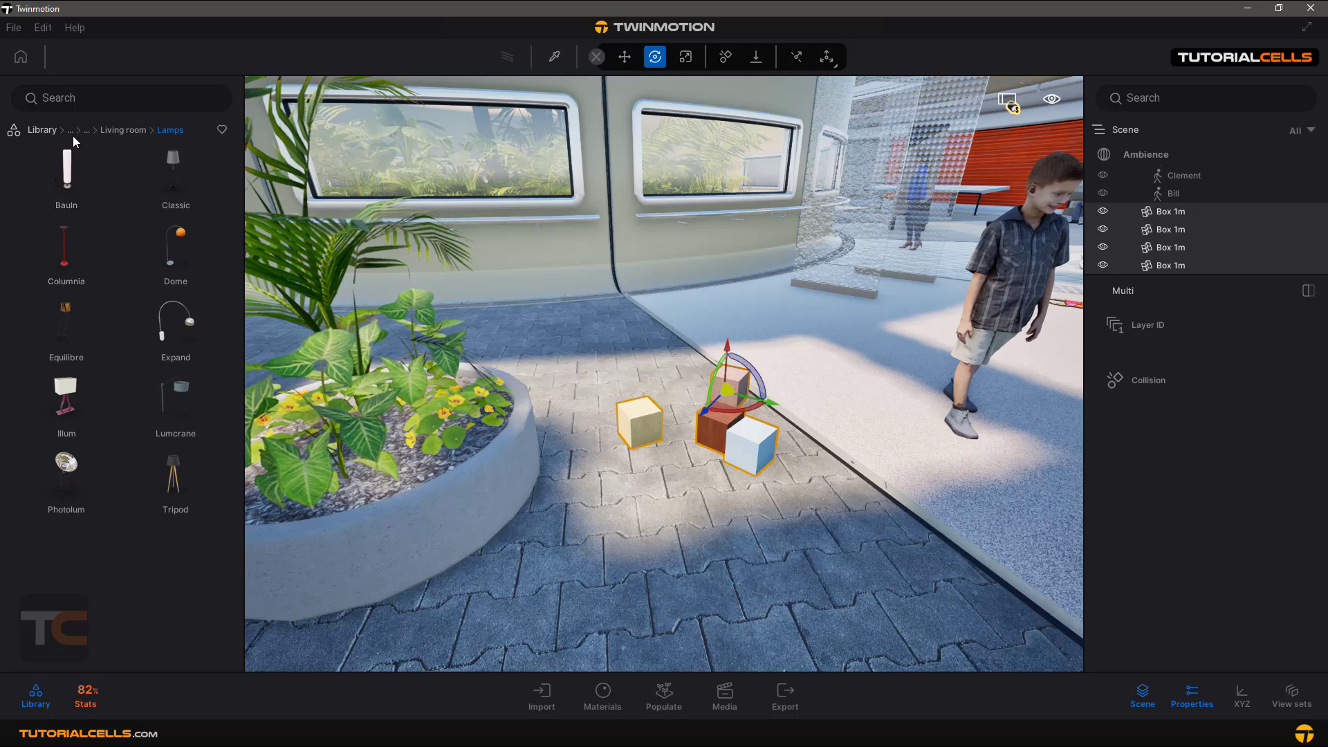
left_click(109, 131)
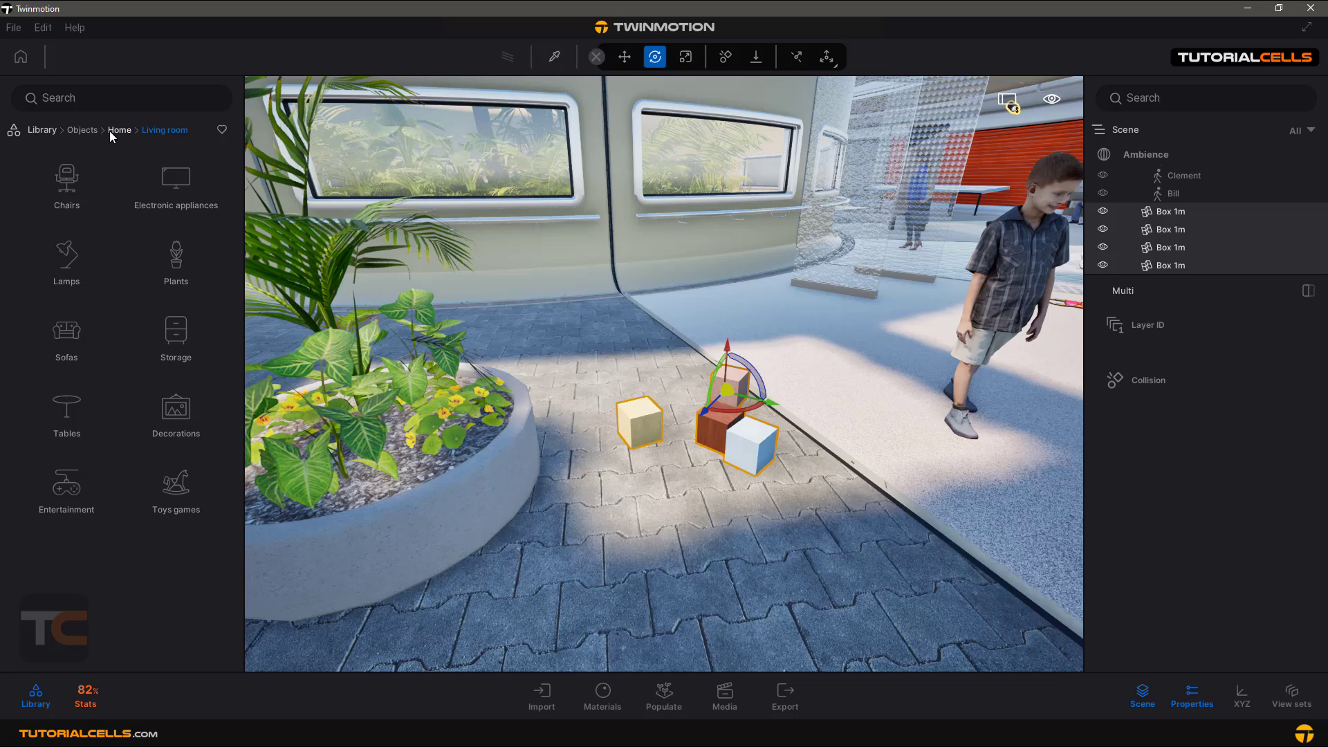
left_click(169, 250)
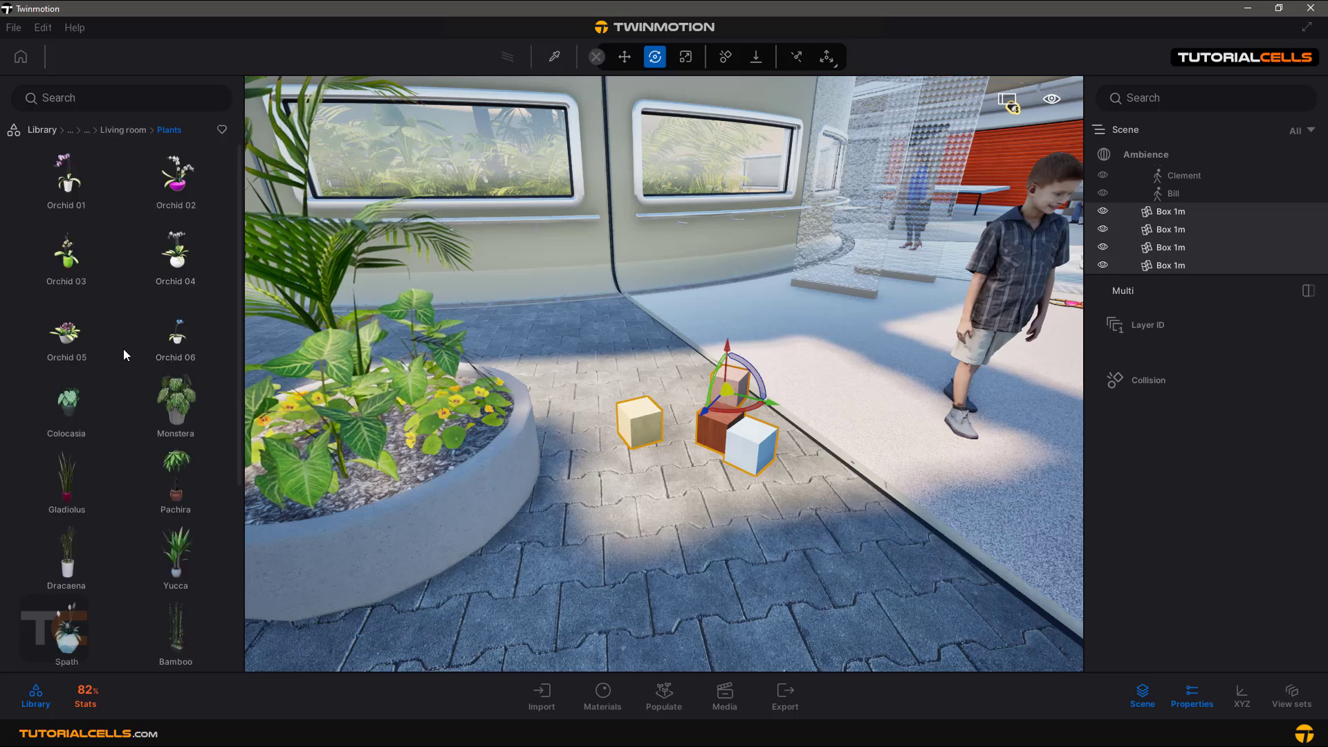
scroll(145, 429, "down", 3)
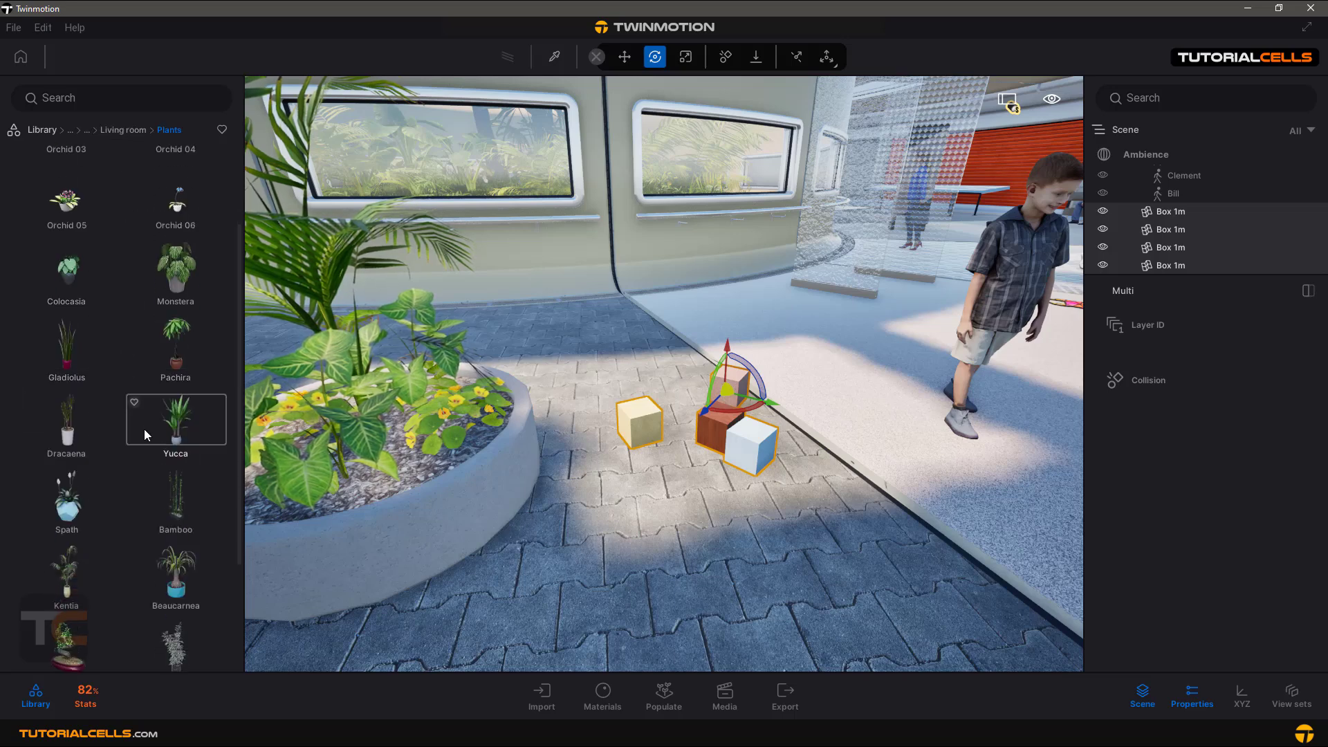
scroll(144, 429, "up", 5)
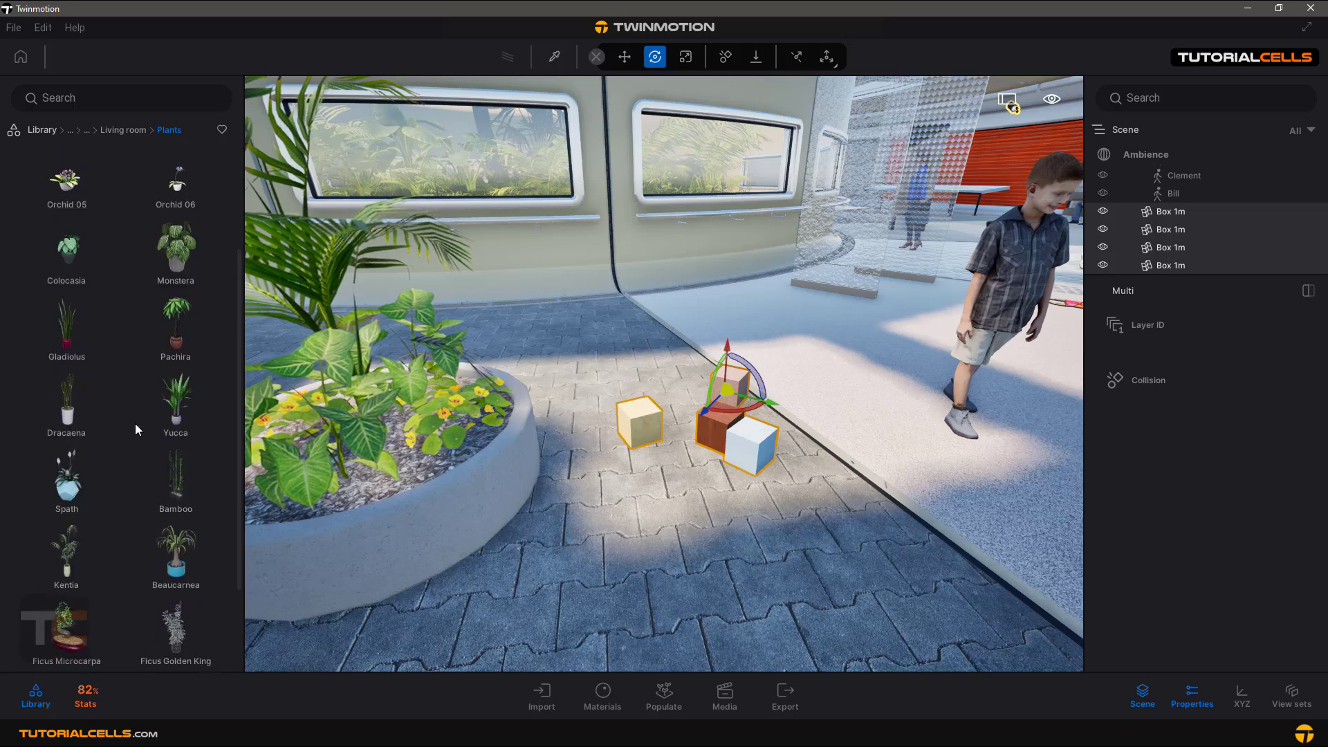
Examine the shelves and bookcases in the library's Living room Storage category
left_click(125, 130)
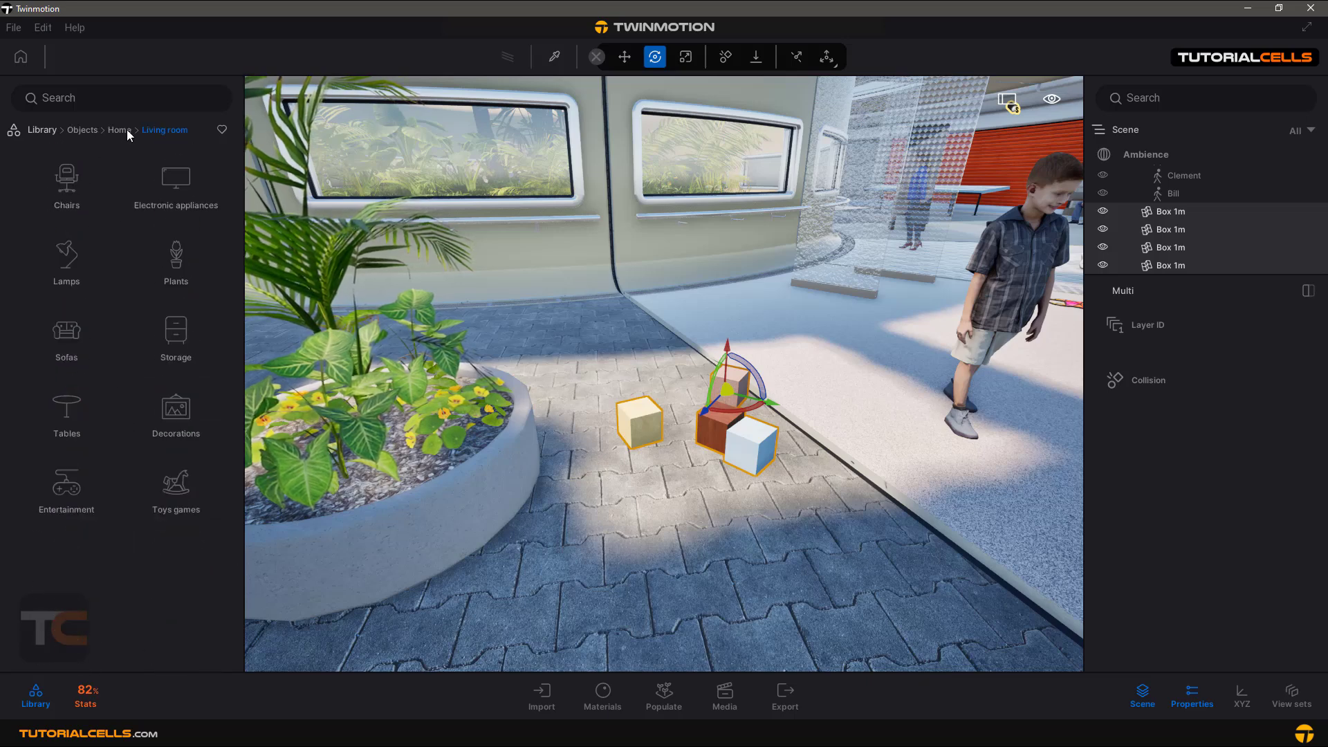
left_click(178, 332)
scroll(174, 408, "down", 1)
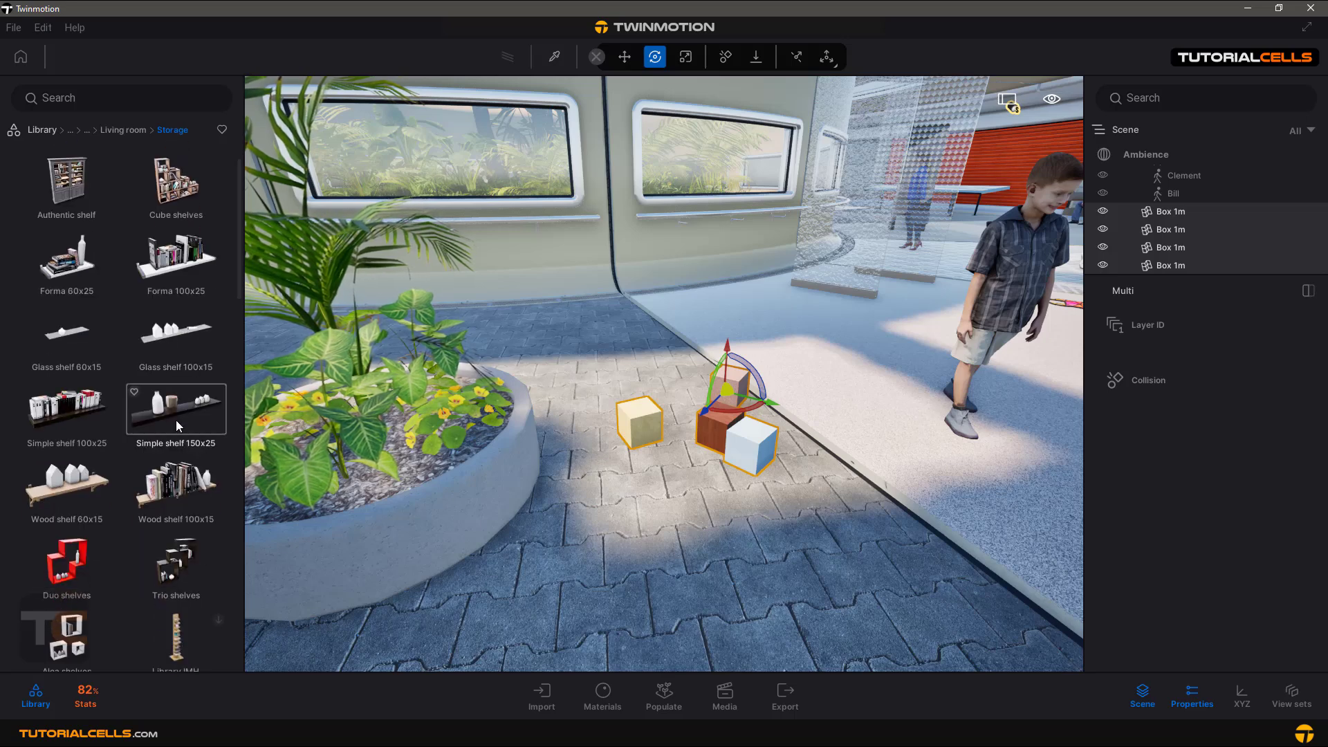
scroll(175, 420, "down", 1)
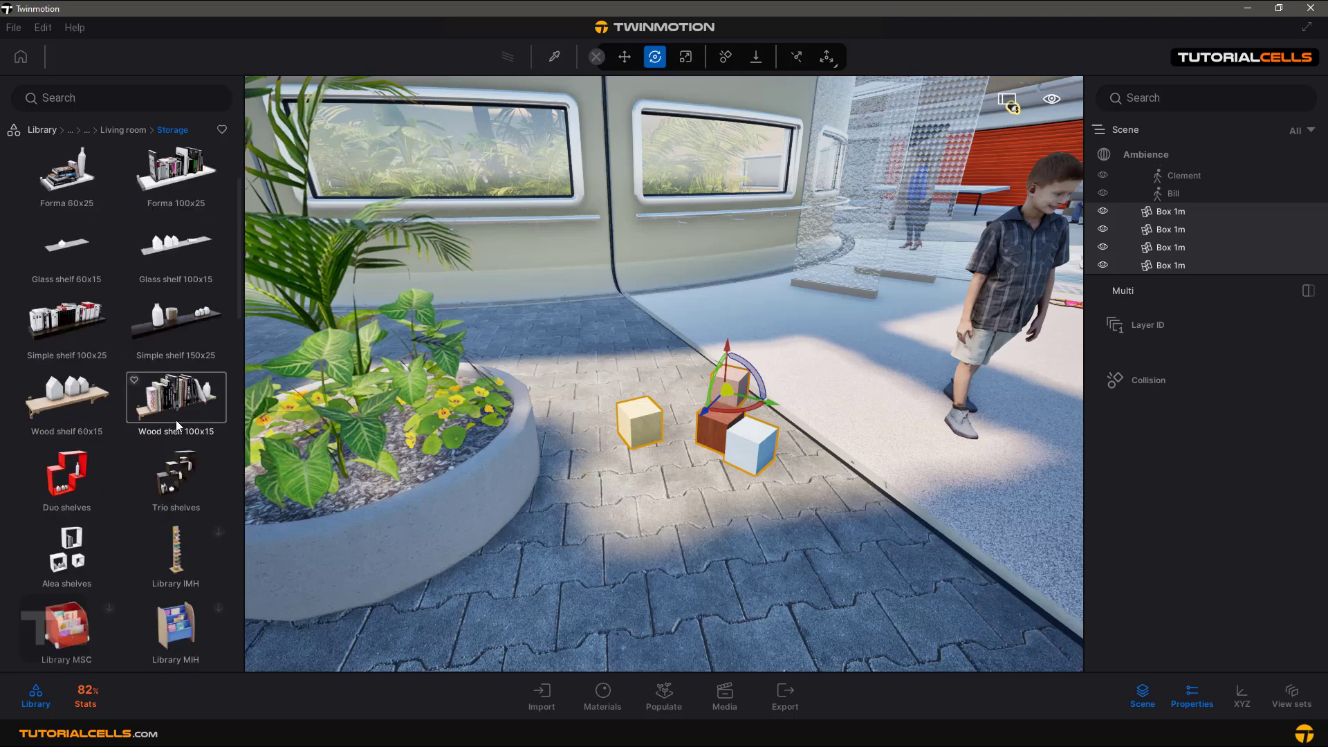
scroll(175, 421, "up", 1)
scroll(176, 422, "down", 4)
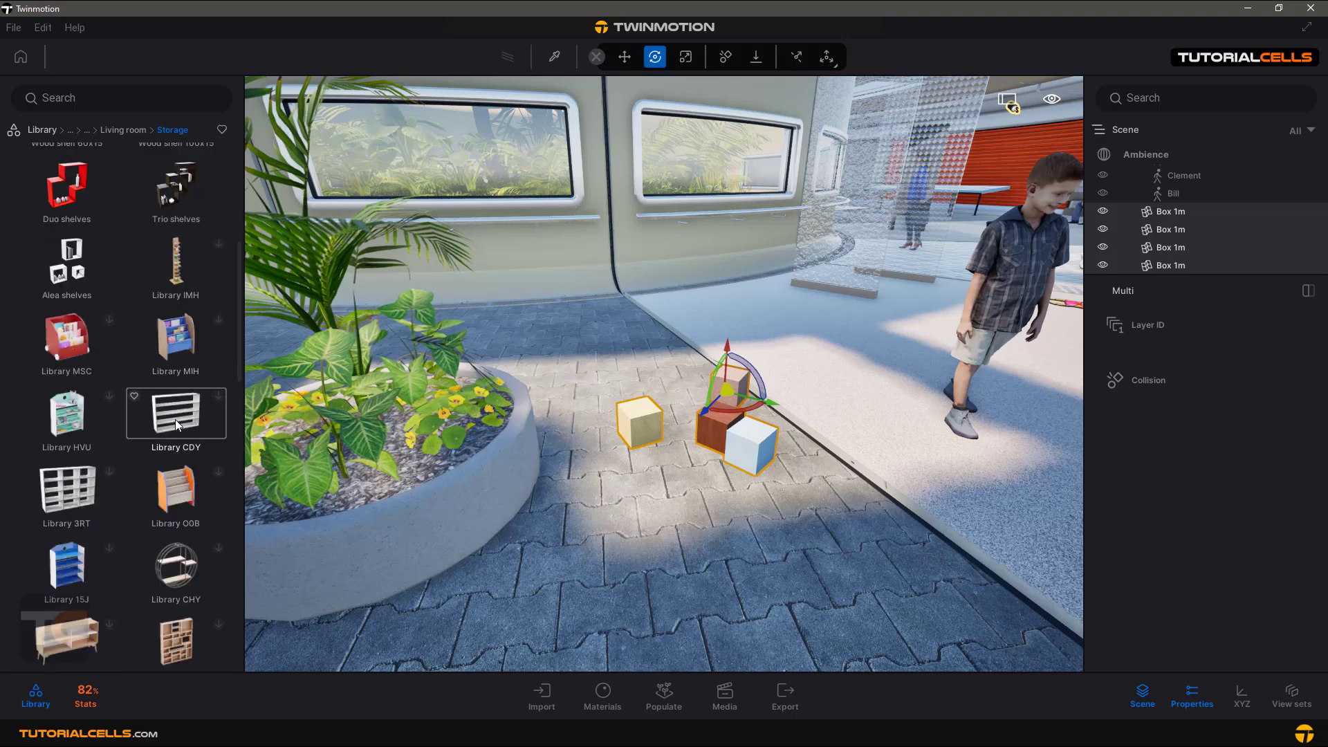
scroll(176, 420, "down", 3)
scroll(176, 423, "down", 2)
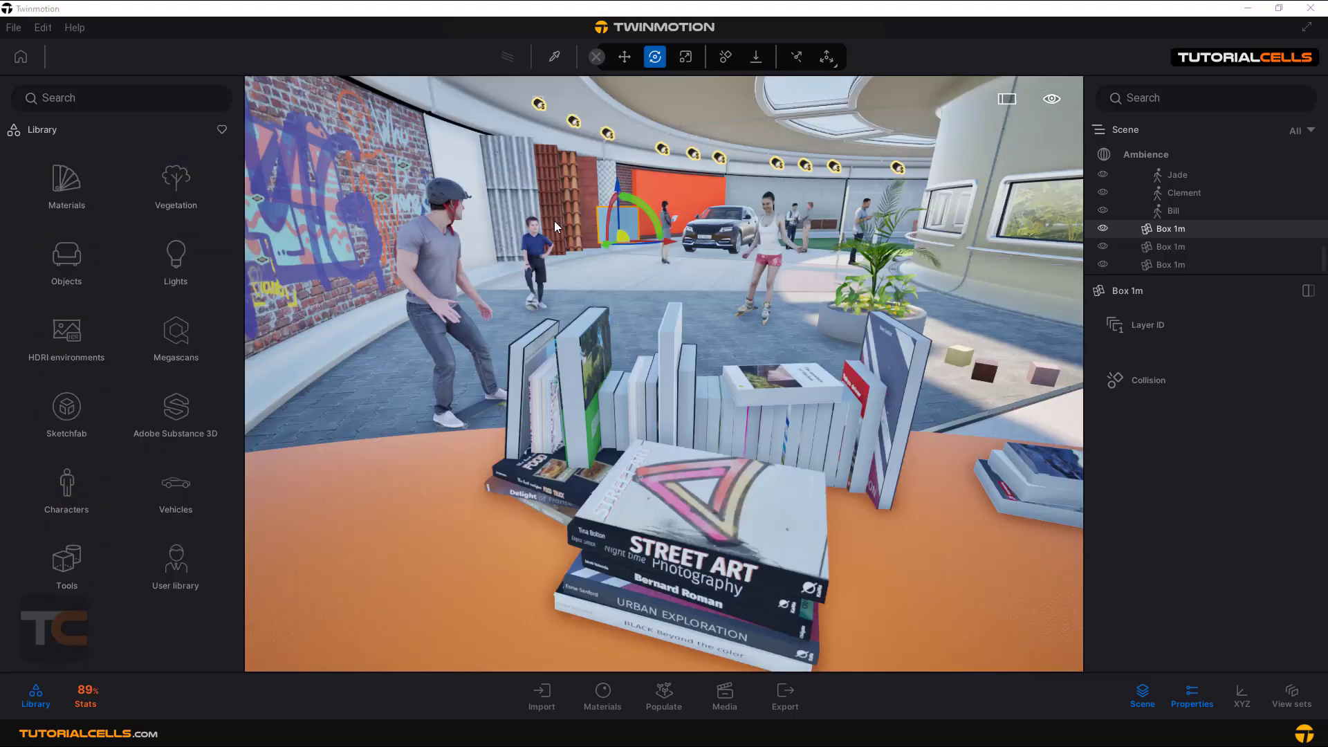
Drop the floating light blue box behind the row of books with the Gravity tool
key("w")
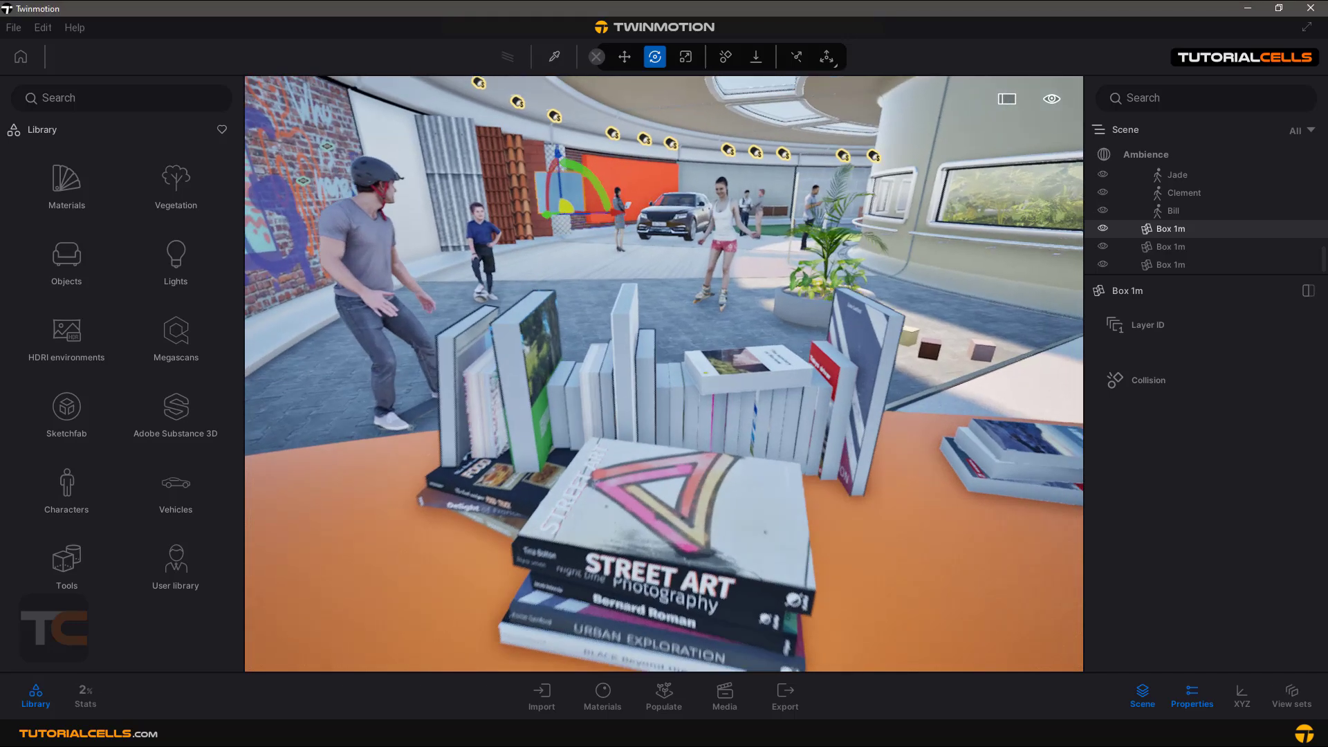
key("a")
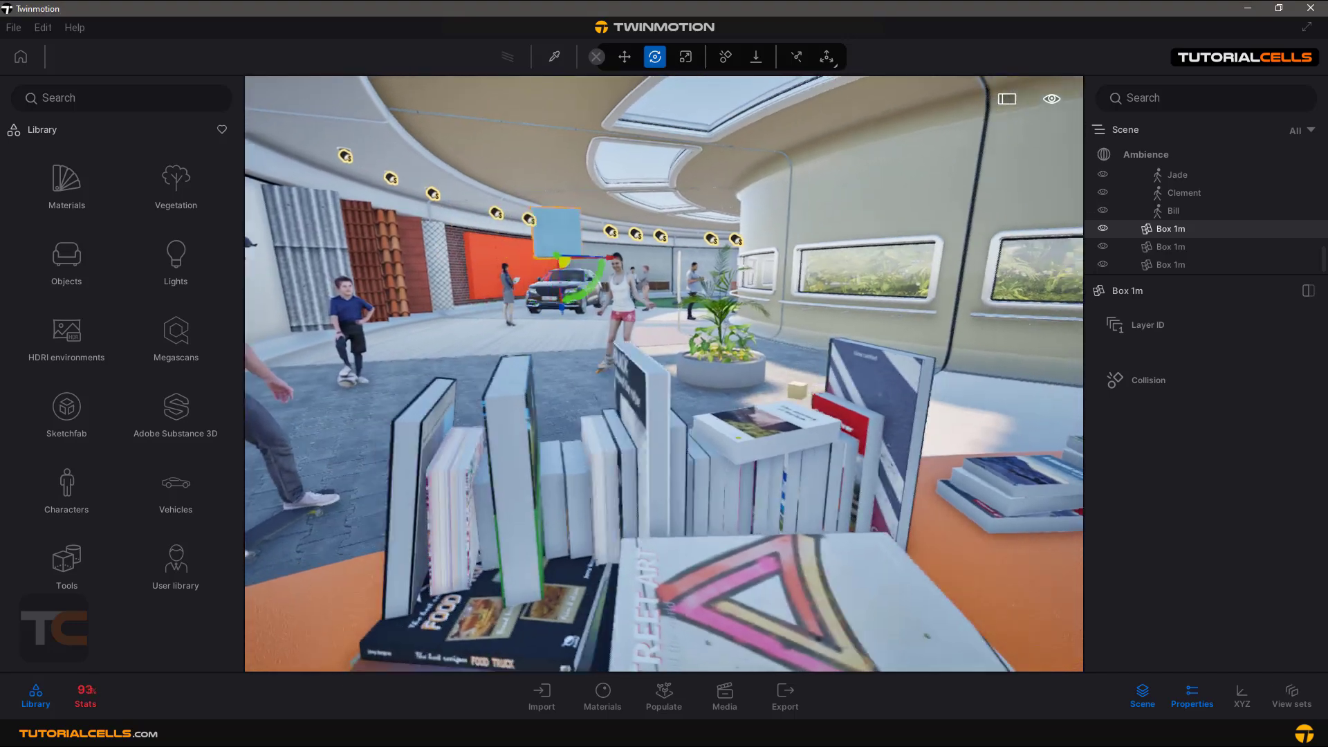
key("a")
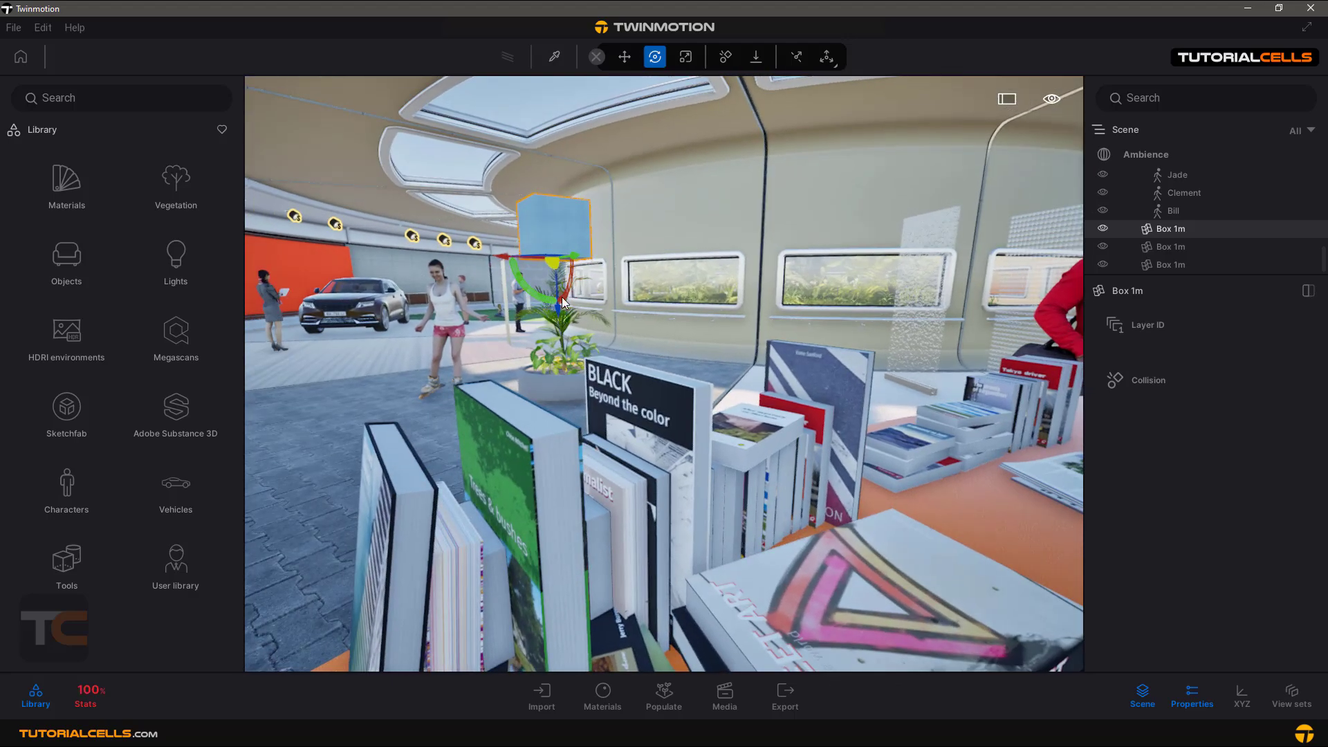
key("d")
right_click_drag(542, 389, 398, 379)
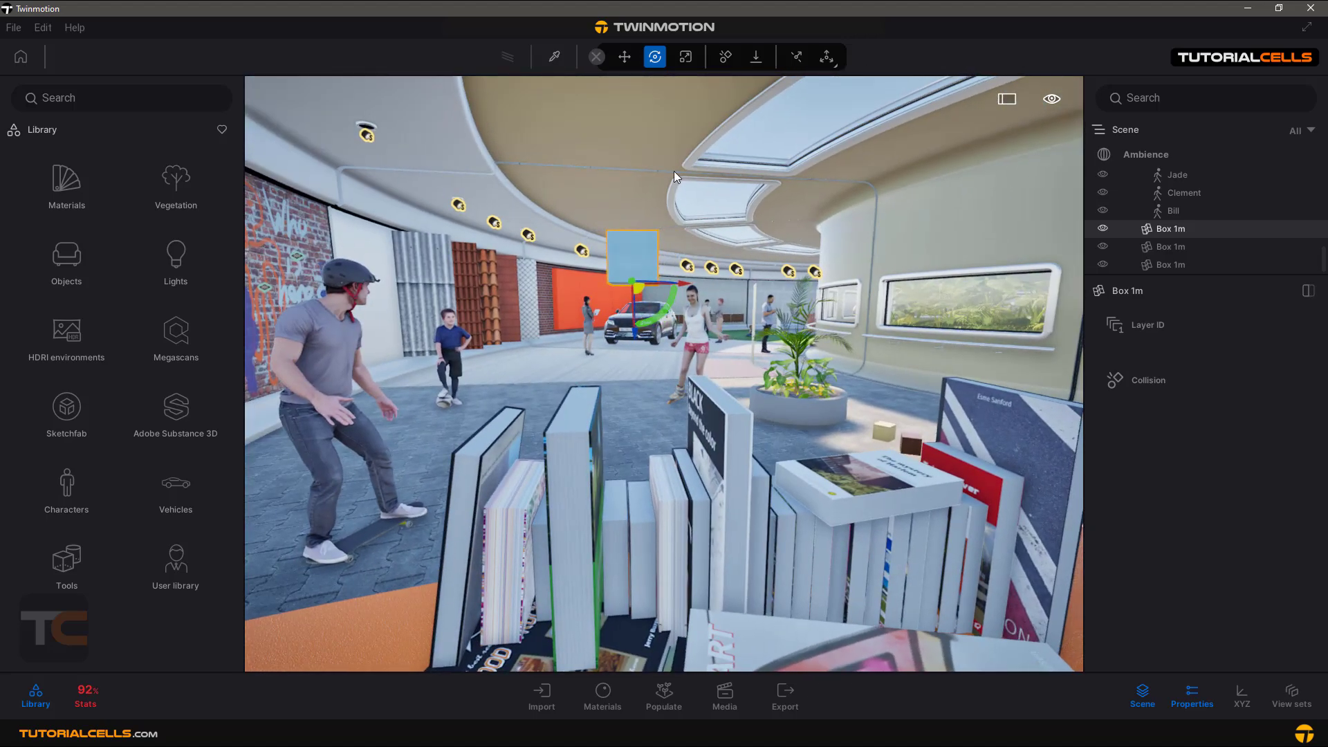
left_click(756, 57)
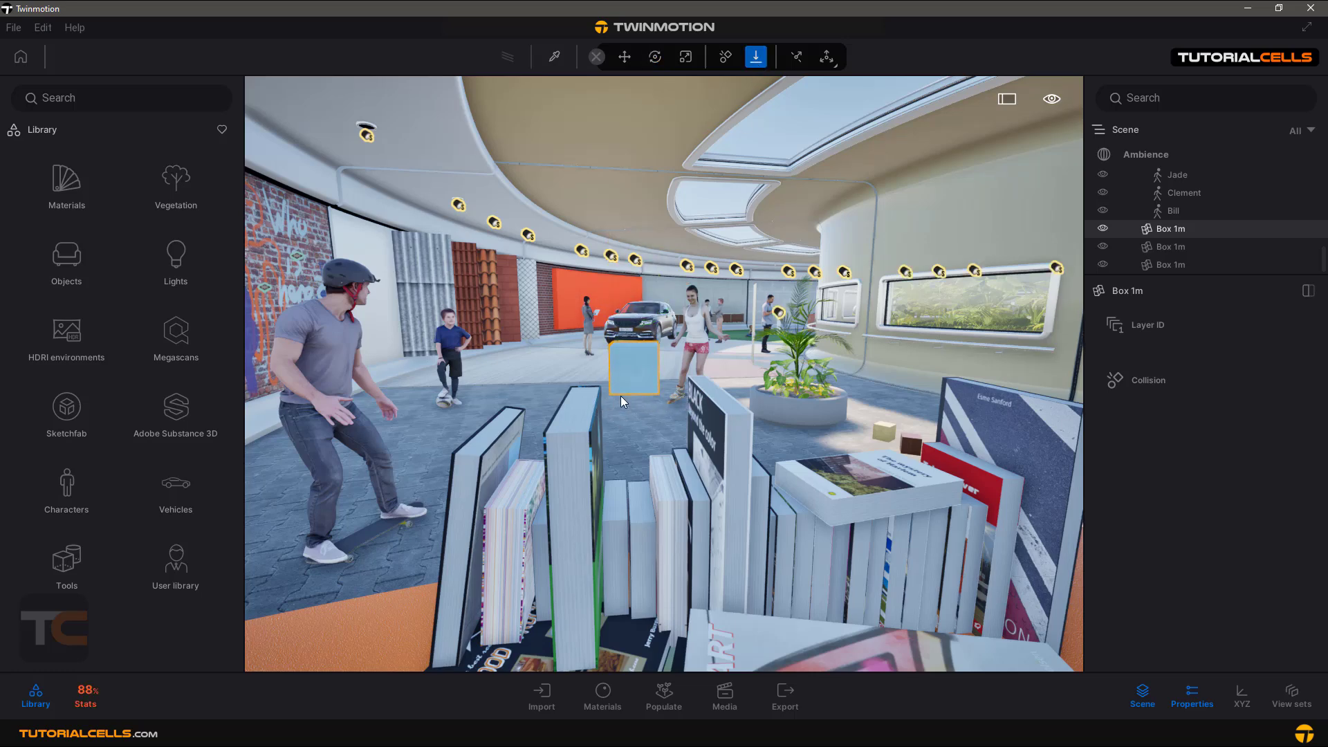
Select the Book 03 set, switch to the Rotate tool, and raise the light blue box again
left_click(549, 490)
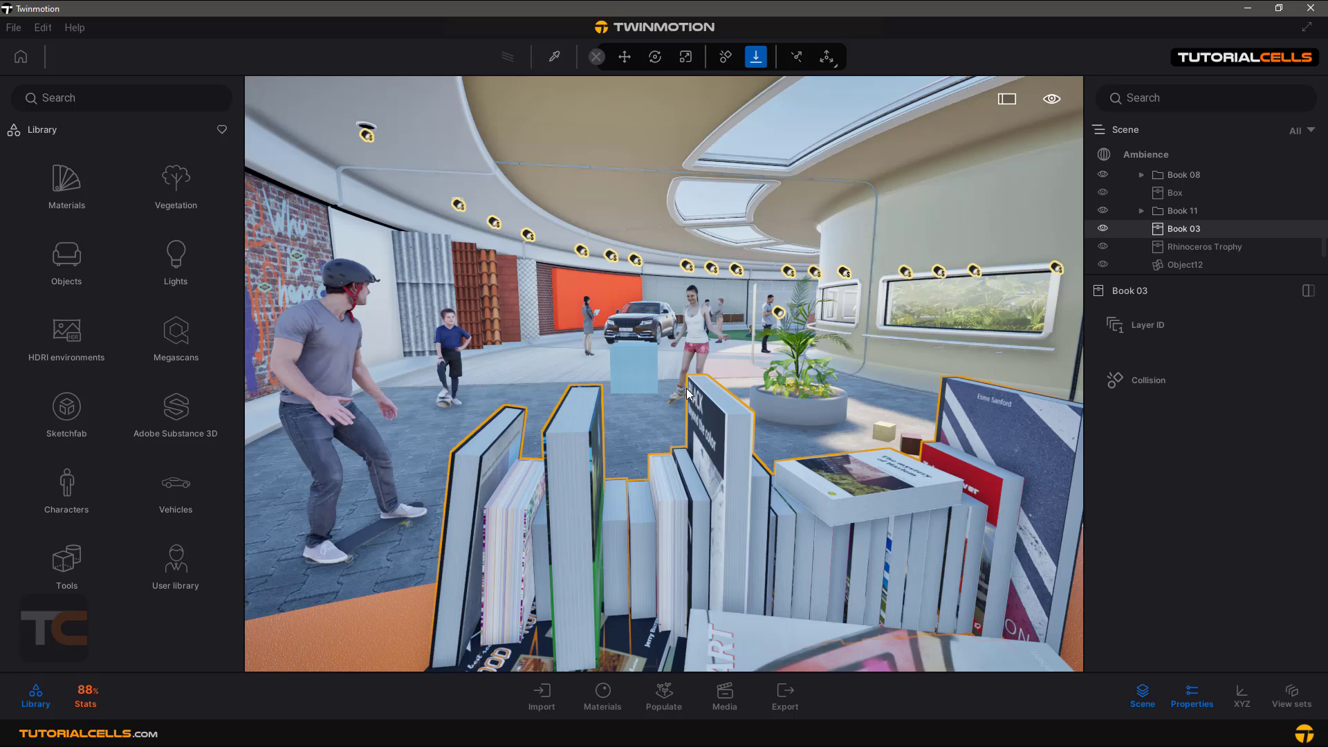
left_click(656, 57)
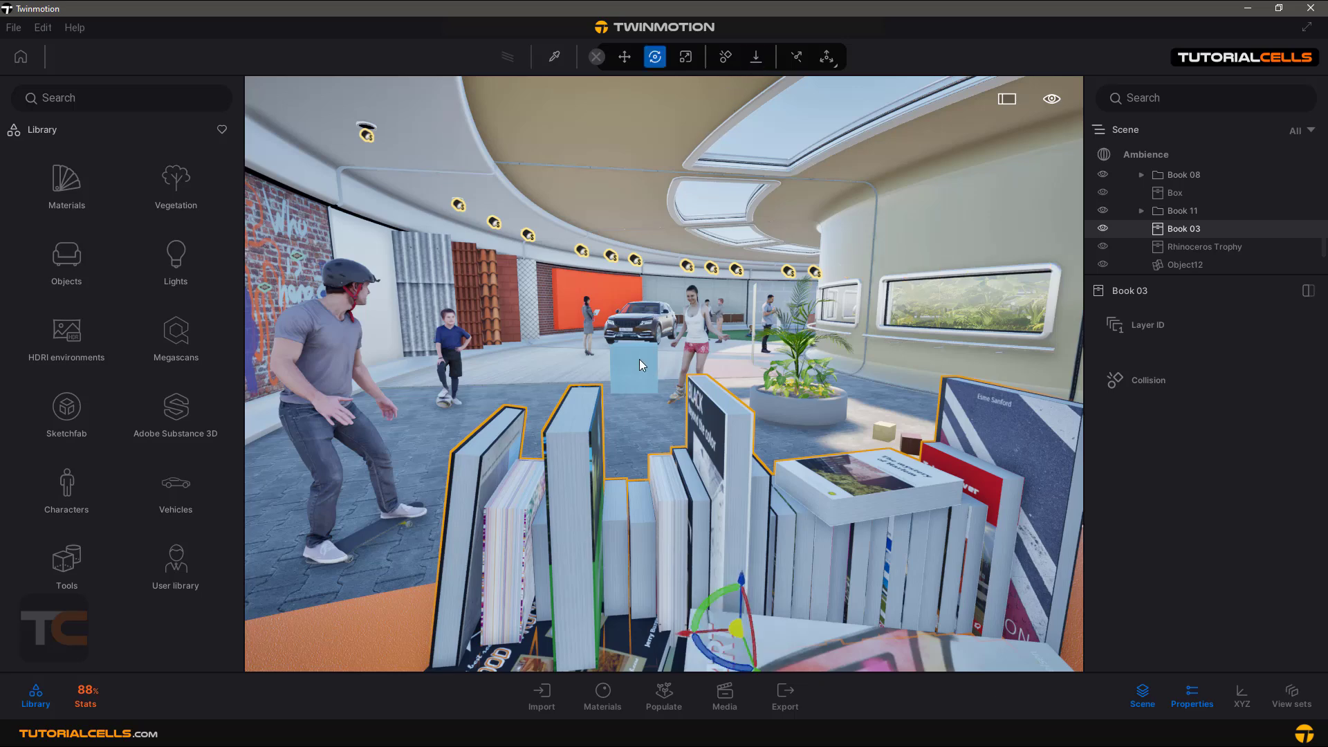
left_click(639, 363)
left_click_drag(637, 358, 651, 310)
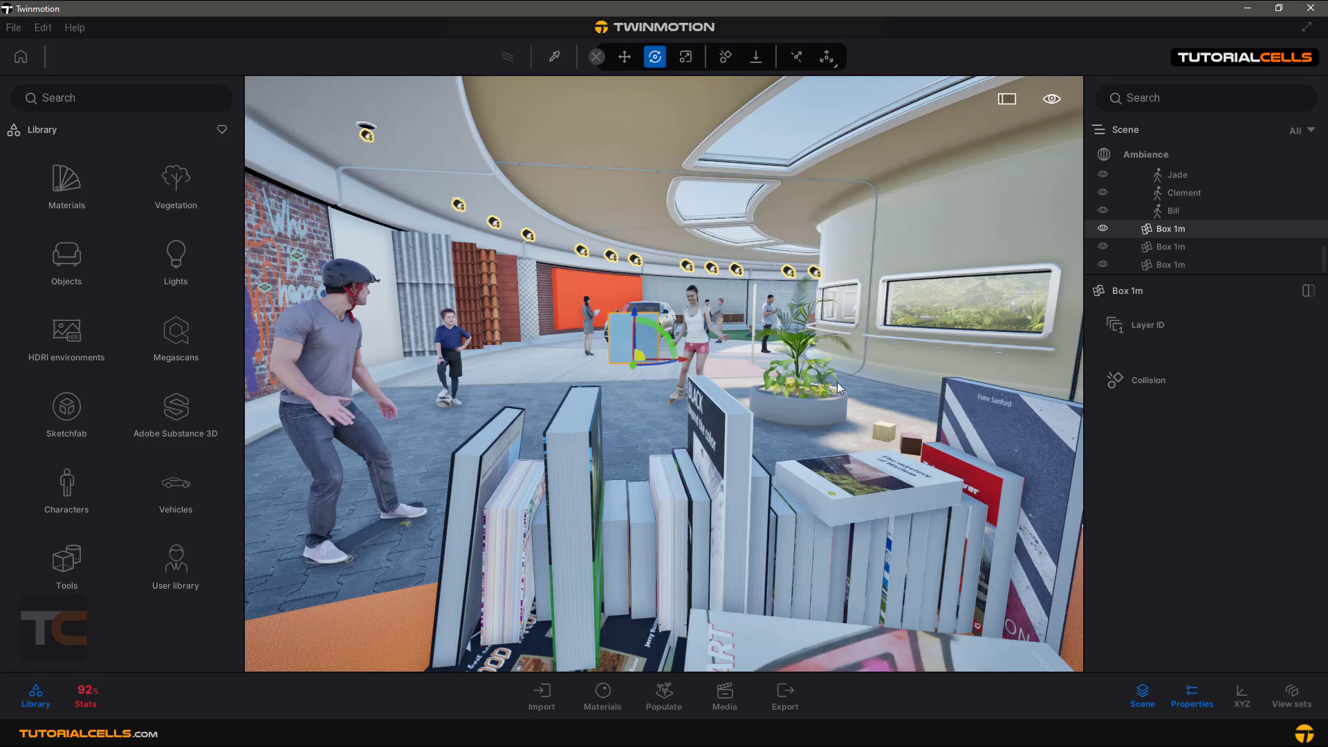
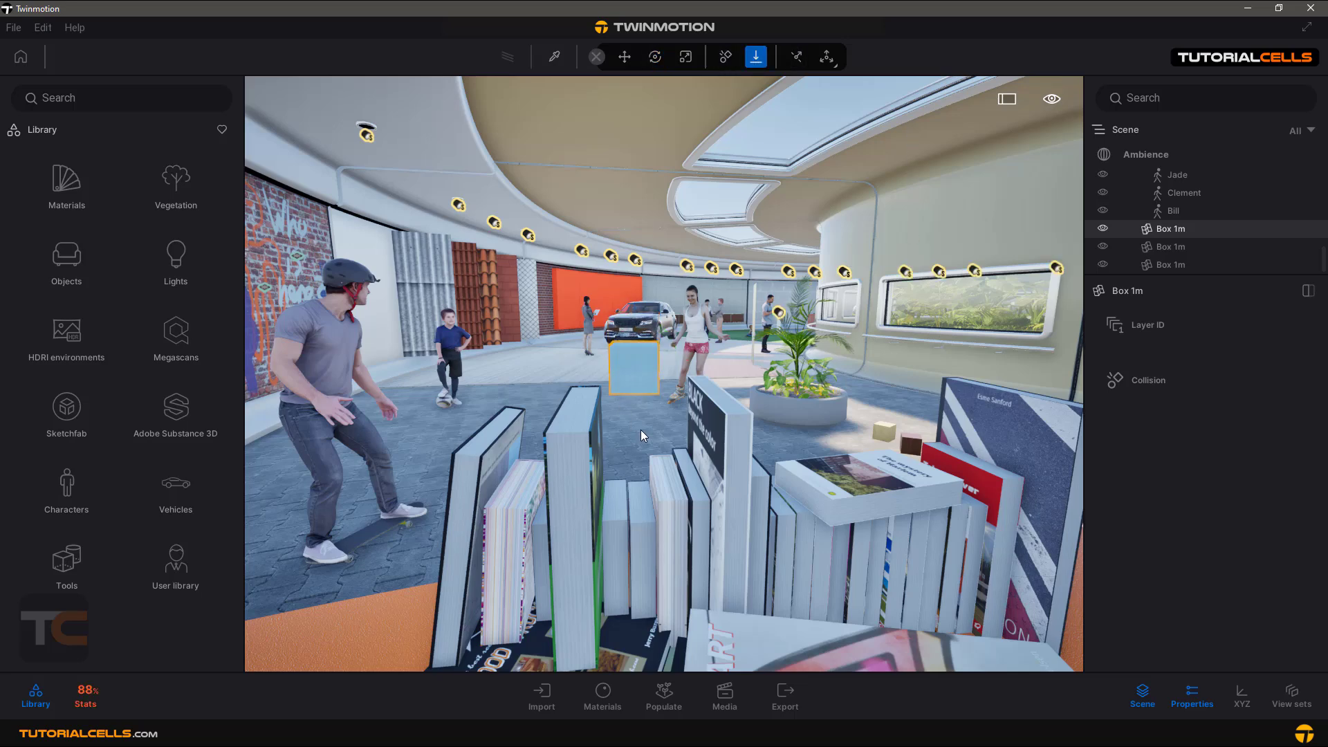
Slide the pale yellow box near the round planter a short distance across the paving toward the planter, using the Rotate tool's gizmo
left_click(655, 57)
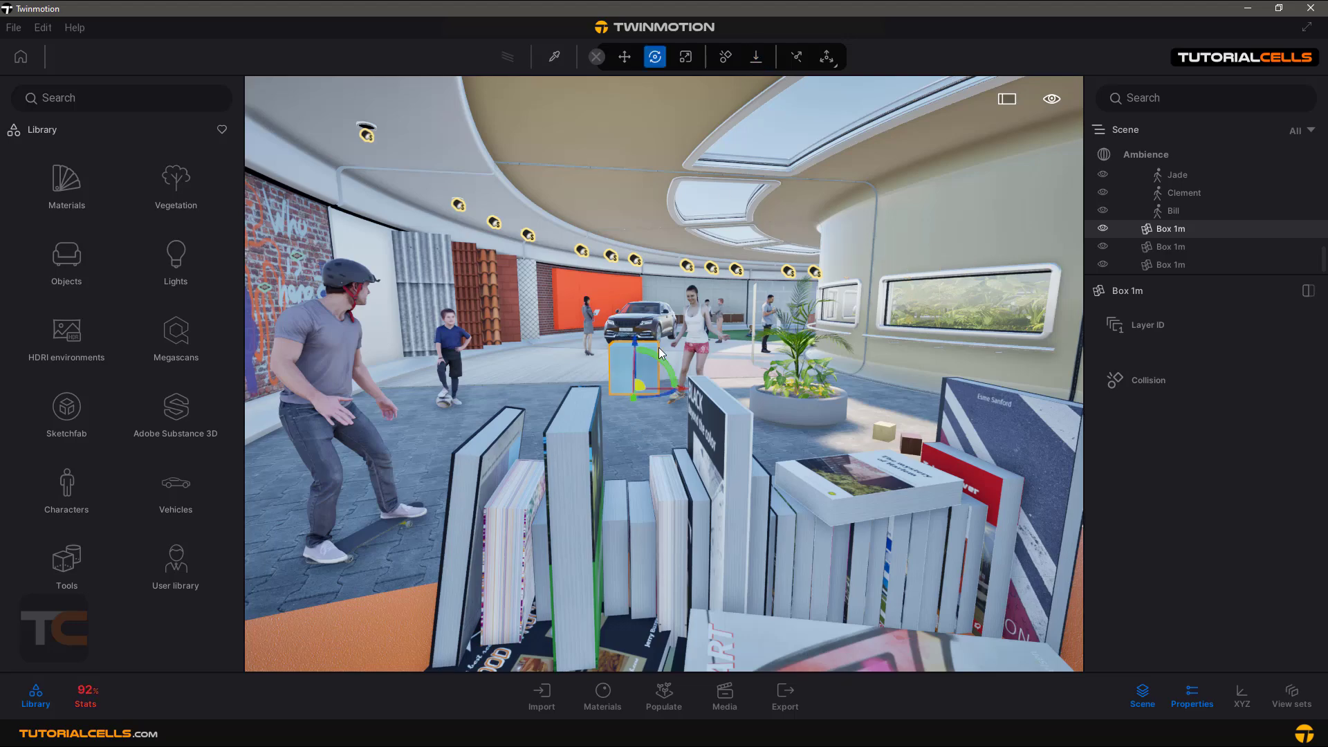
right_click_drag(660, 377, 894, 460)
key("w")
key("a")
key("w")
key("Up")
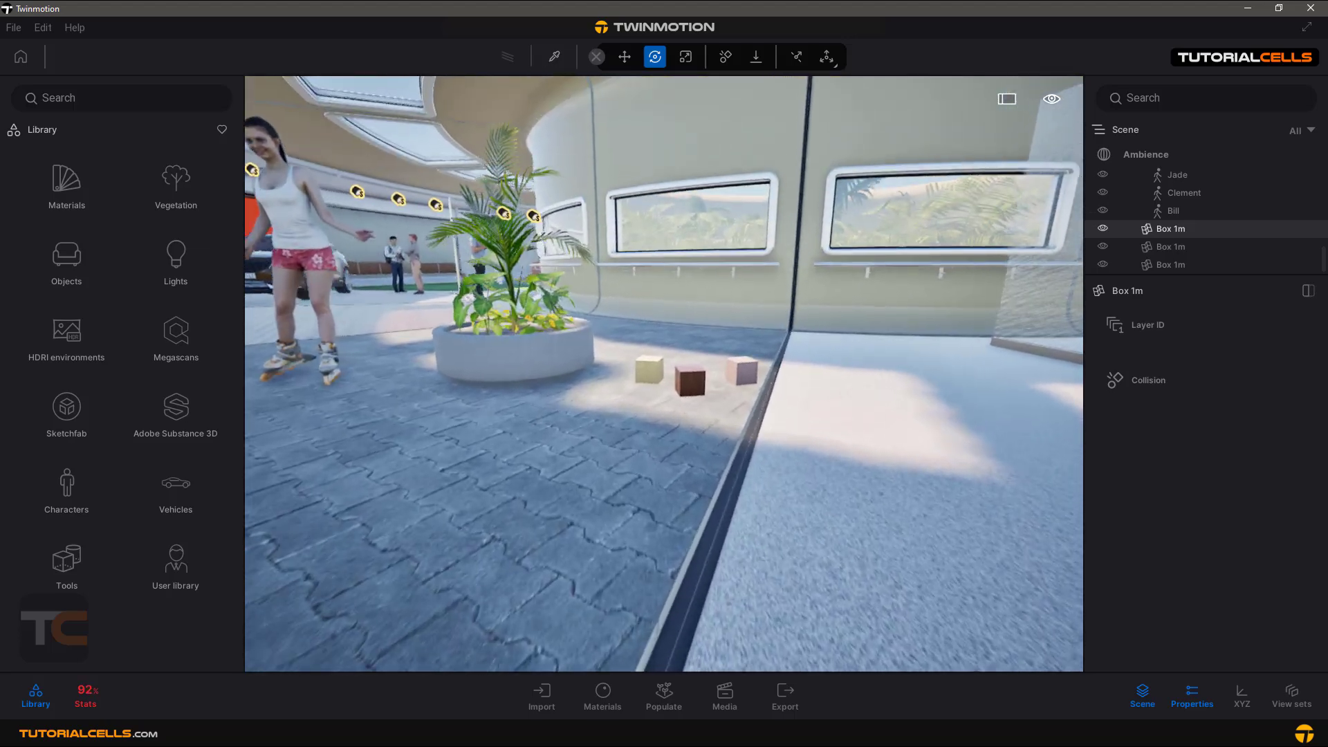
key("Up")
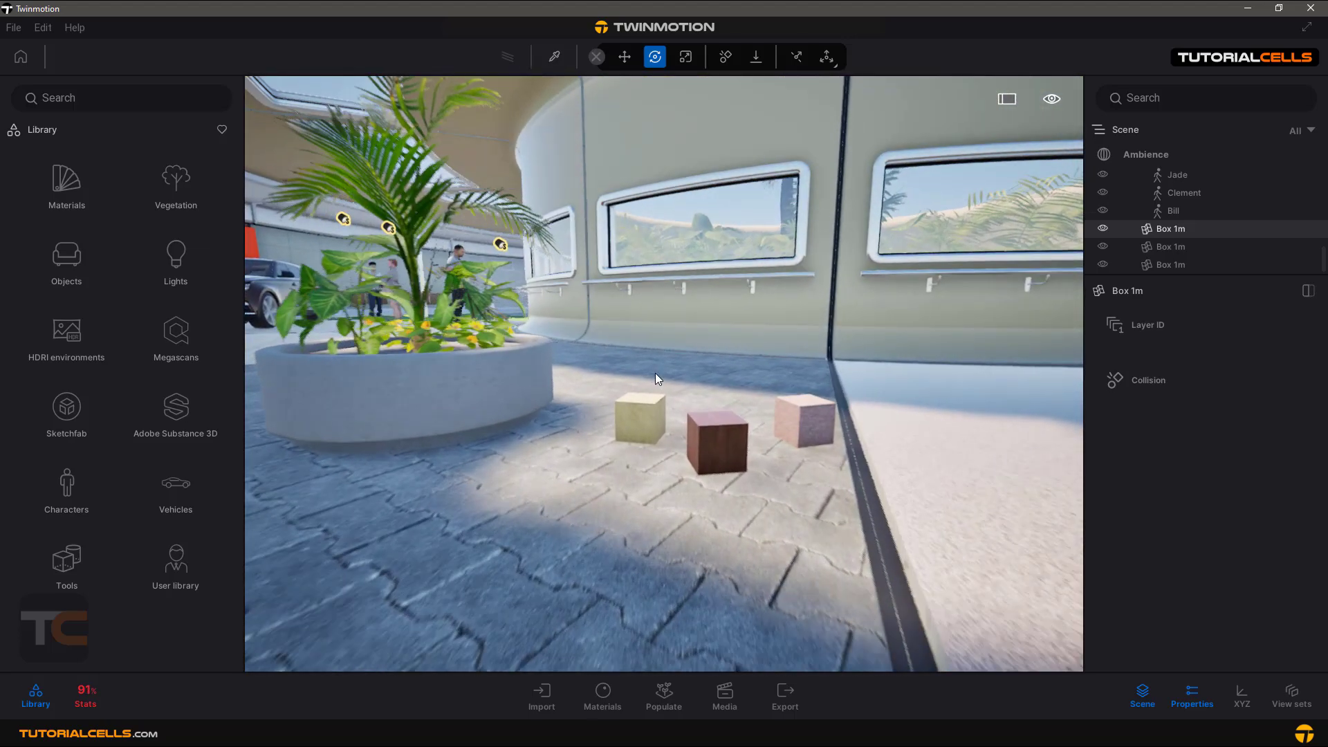
left_click(649, 417)
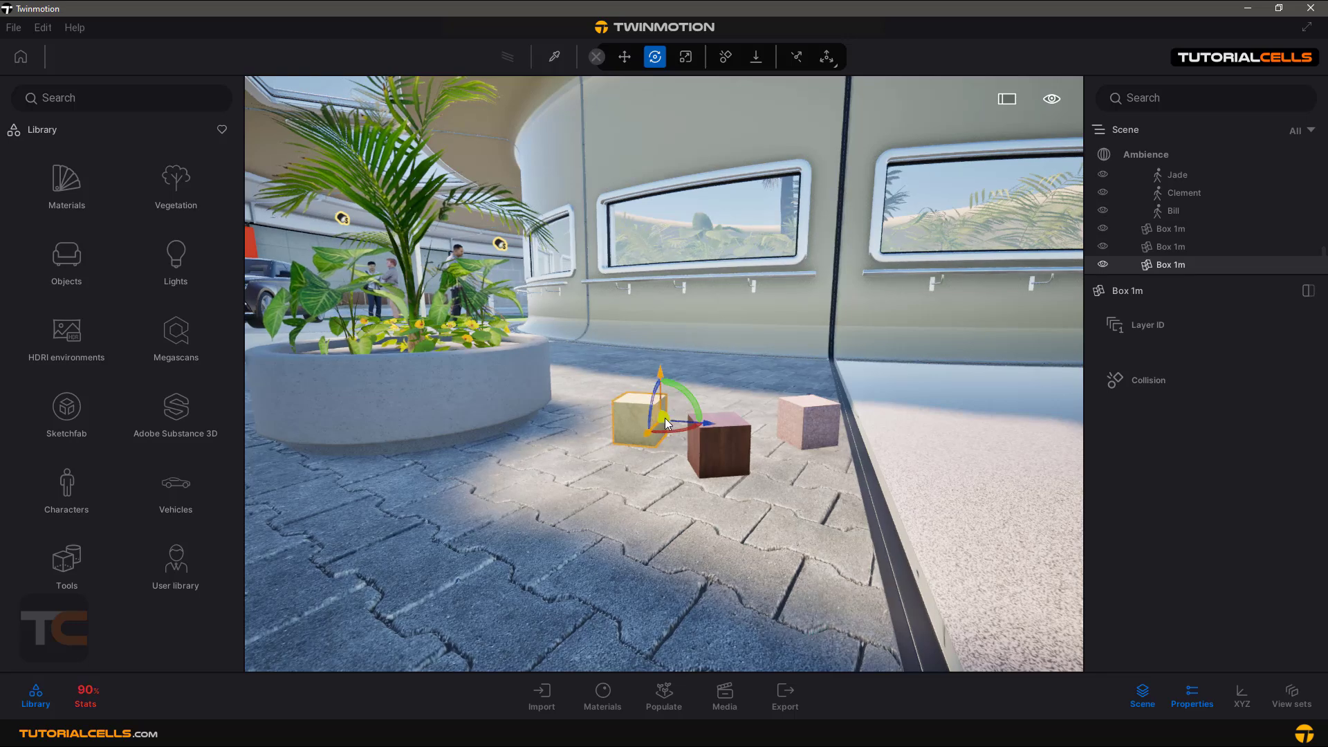
left_click_drag(664, 418, 608, 433)
left_click(608, 433)
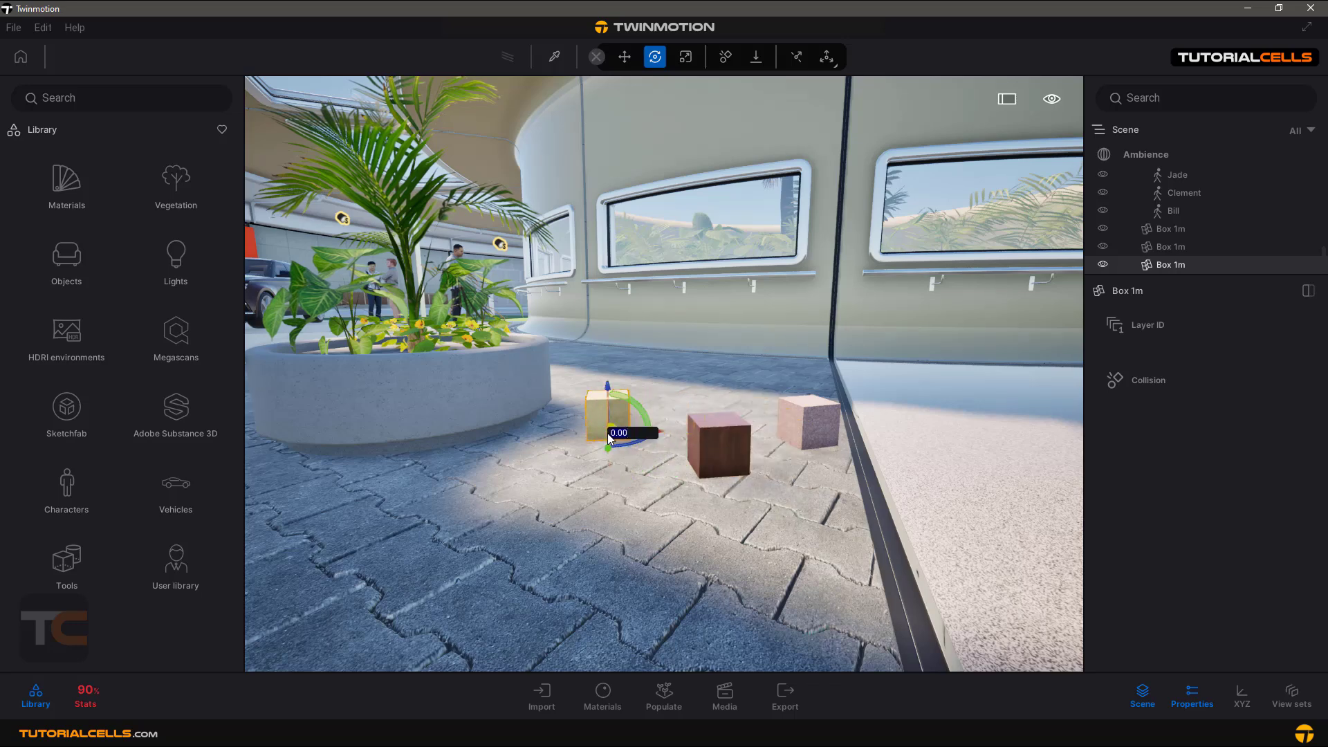
Turn on Collision and shift the pale yellow box slightly over the paving
left_click(728, 63)
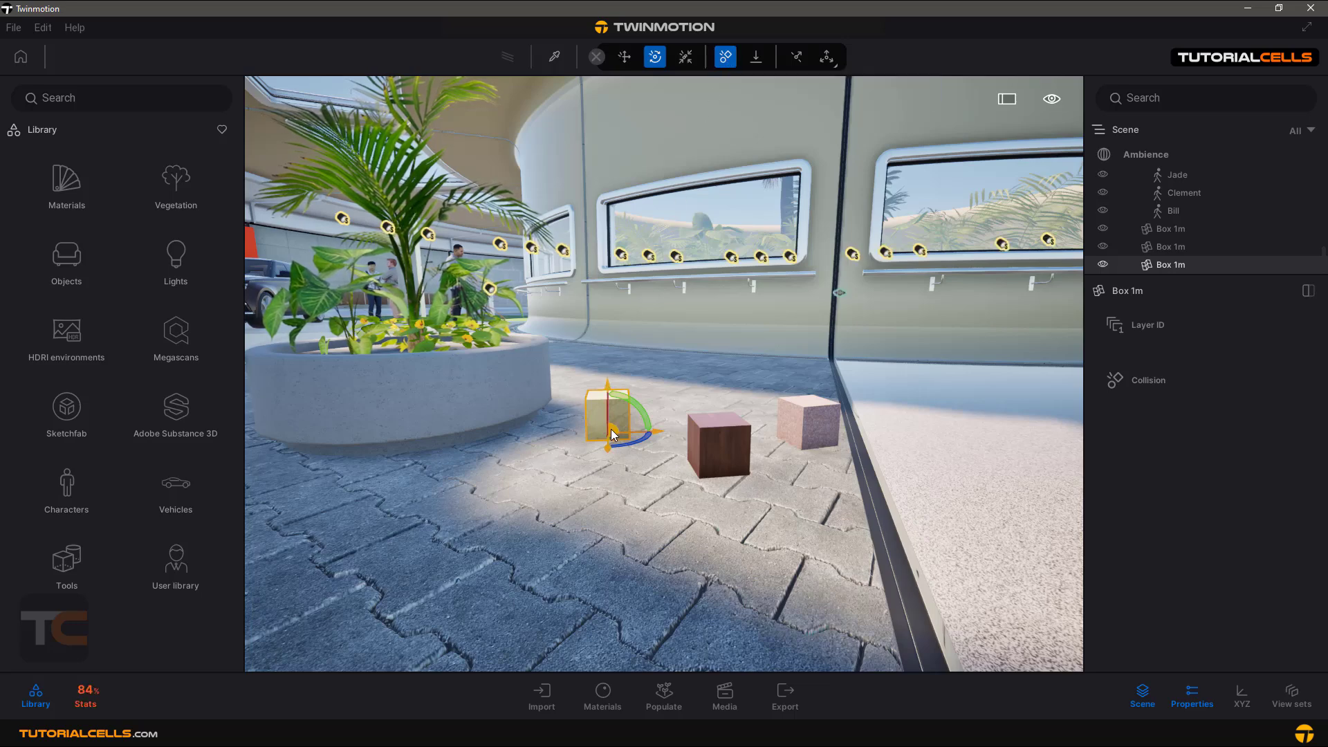
mouse_move(611, 435)
left_mouse_down()
mouse_move(561, 422)
mouse_move(686, 490)
mouse_move(602, 424)
mouse_move(657, 469)
mouse_move(675, 451)
mouse_move(657, 413)
mouse_move(687, 388)
mouse_move(622, 424)
left_mouse_up()
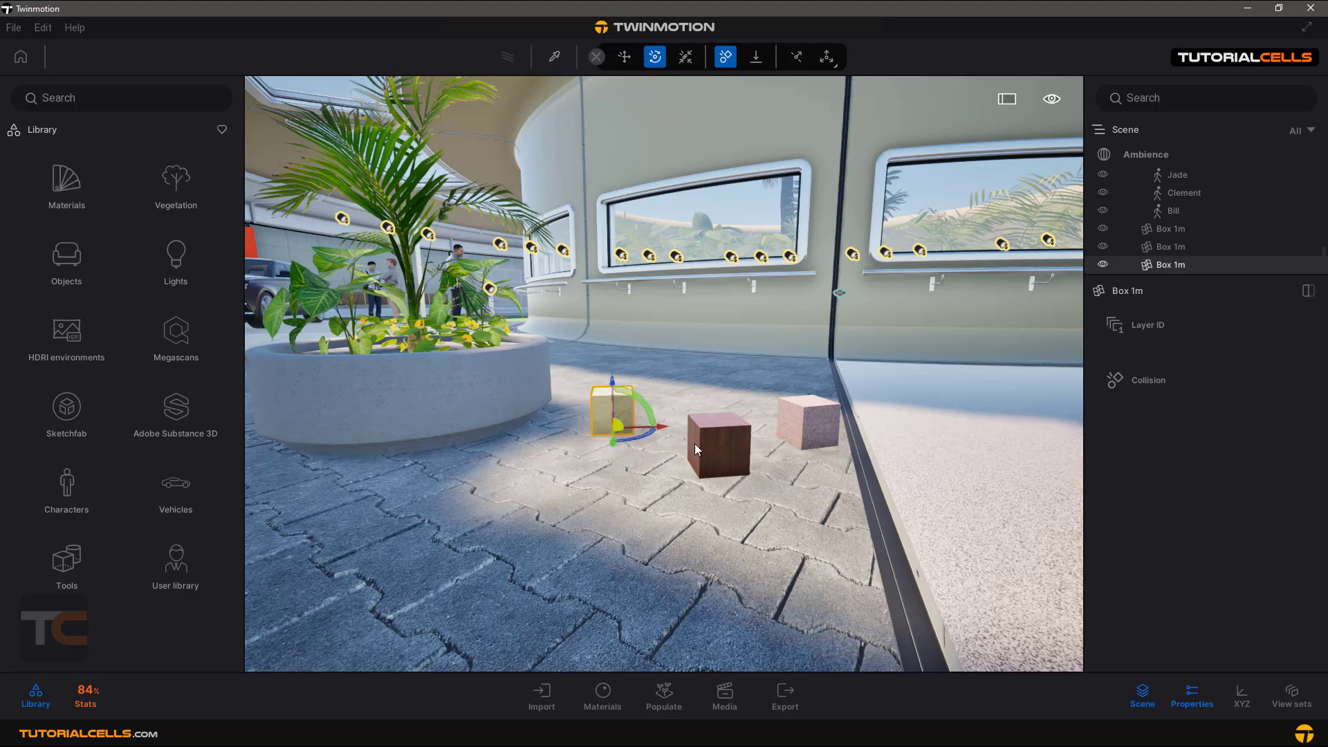
Select the dark wood box and, with Collision on, move it up beside the pale yellow box and back between the other two boxes
left_click(716, 454)
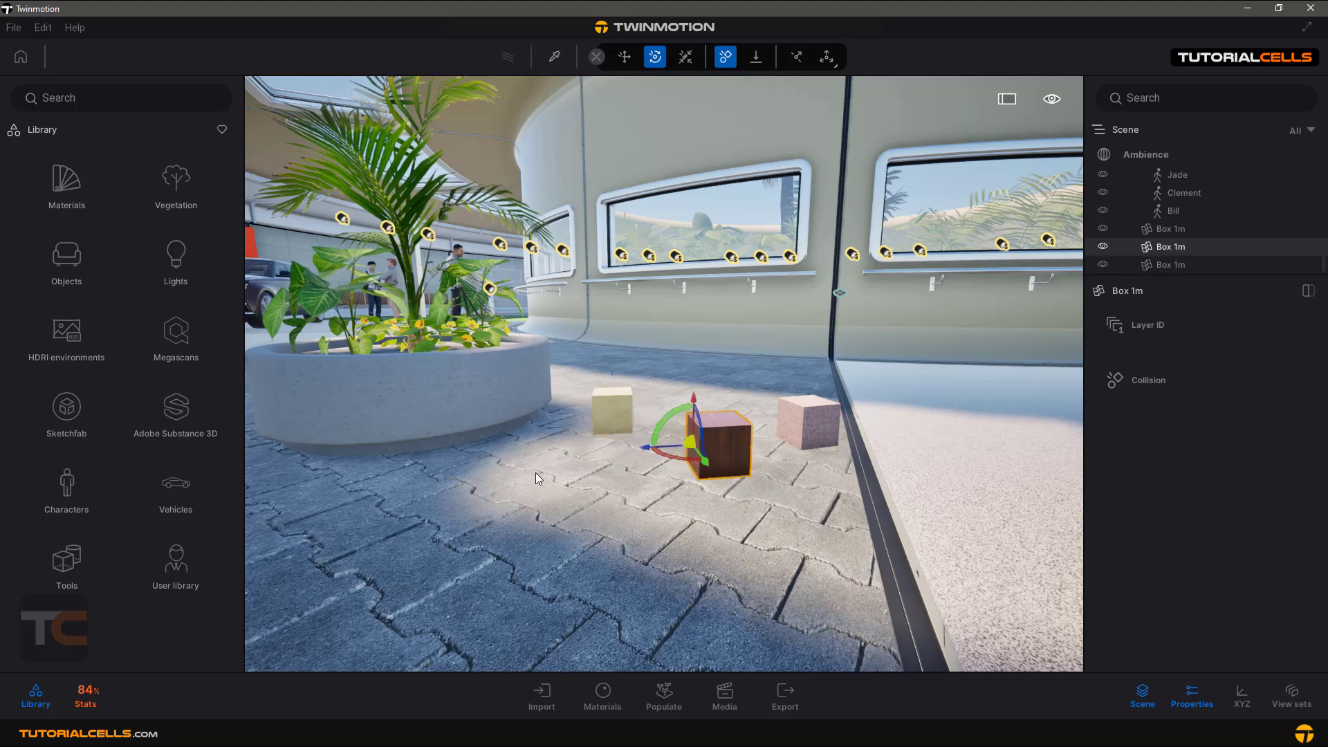
right_click_drag(716, 454, 920, 443)
key("a")
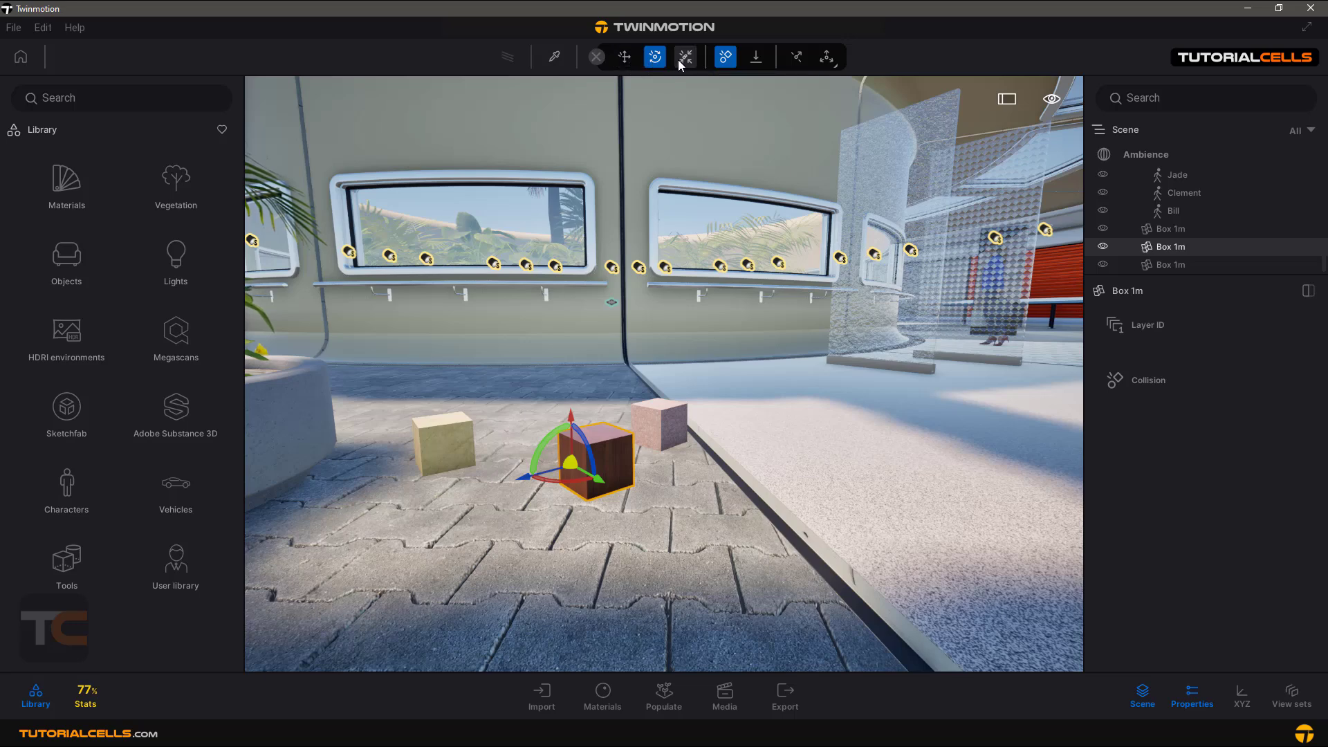
left_click(624, 58)
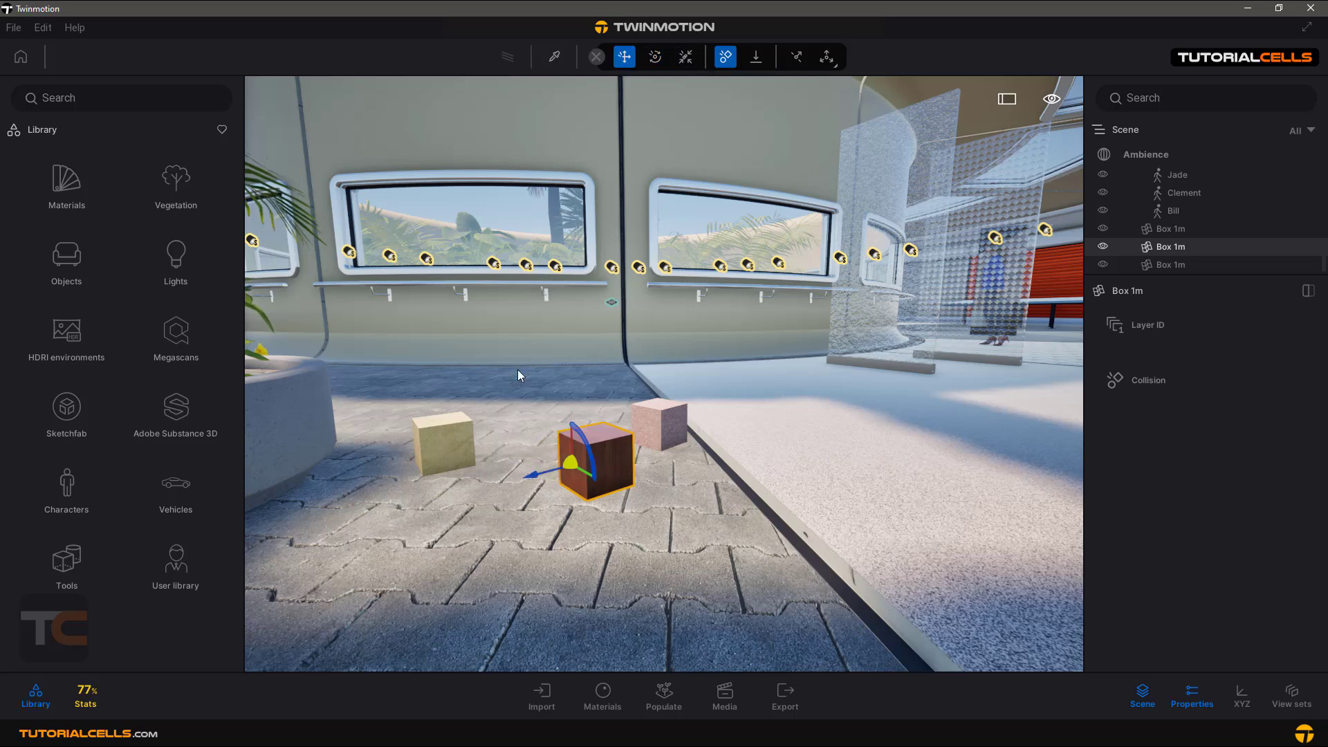
left_click_drag(535, 474, 495, 480)
right_click_drag(496, 481, 716, 479)
key("a")
left_click_drag(711, 422, 501, 512)
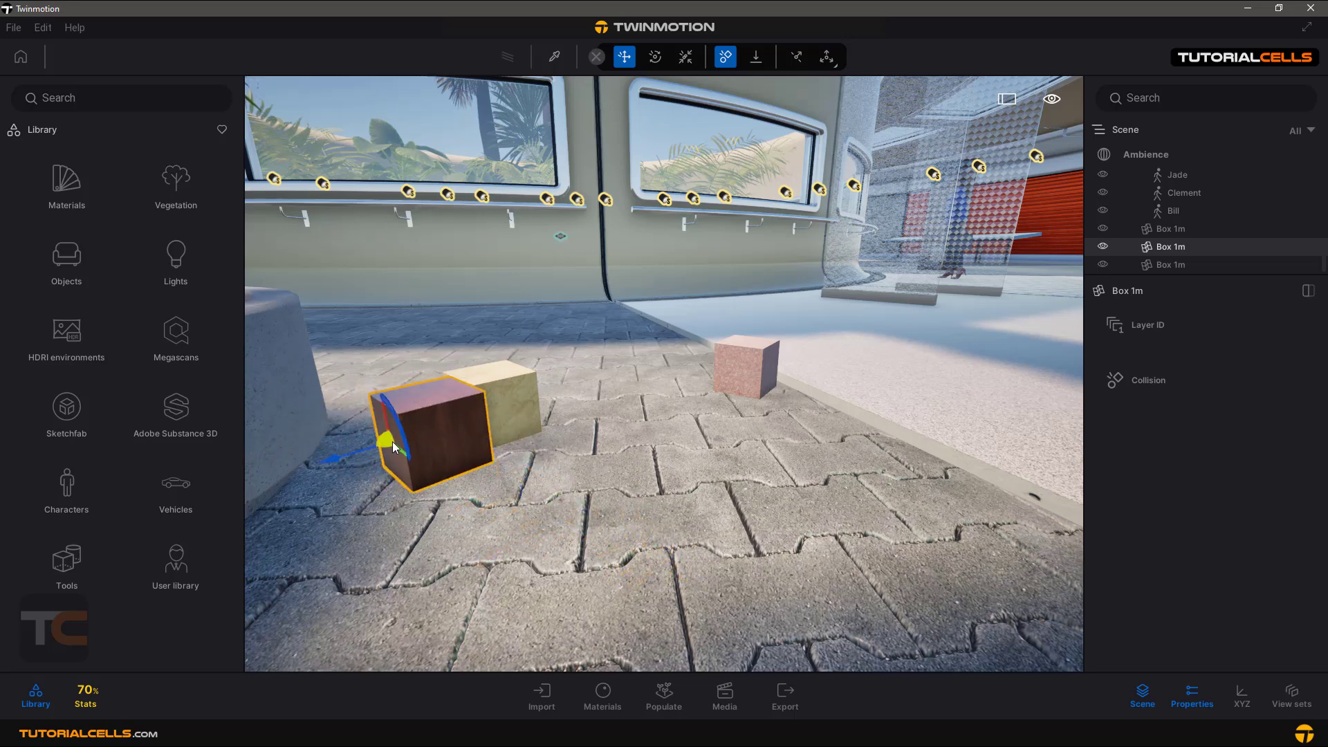
left_click_drag(396, 447, 637, 443)
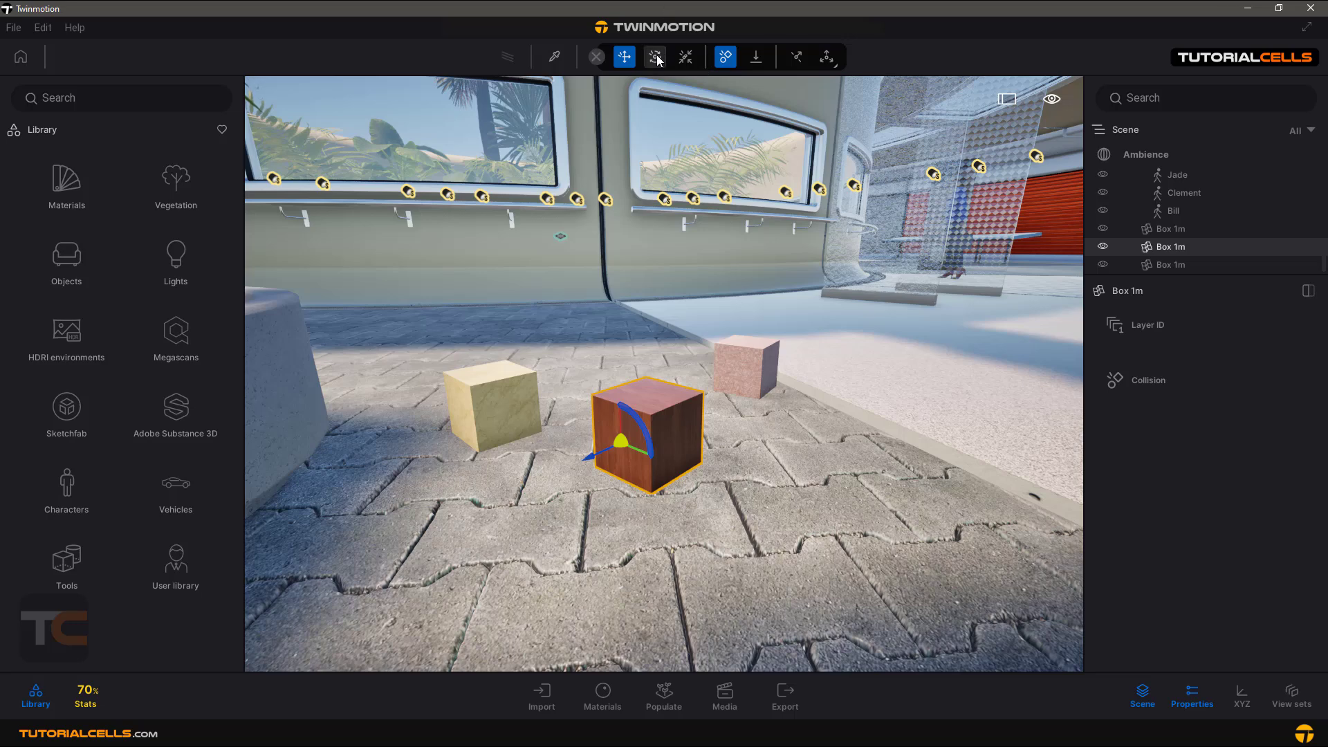
Add the pale yellow and pink boxes to the selection and move all three boxes slightly back across the paving
left_click(496, 413, "ctrl")
left_click(739, 374, "ctrl")
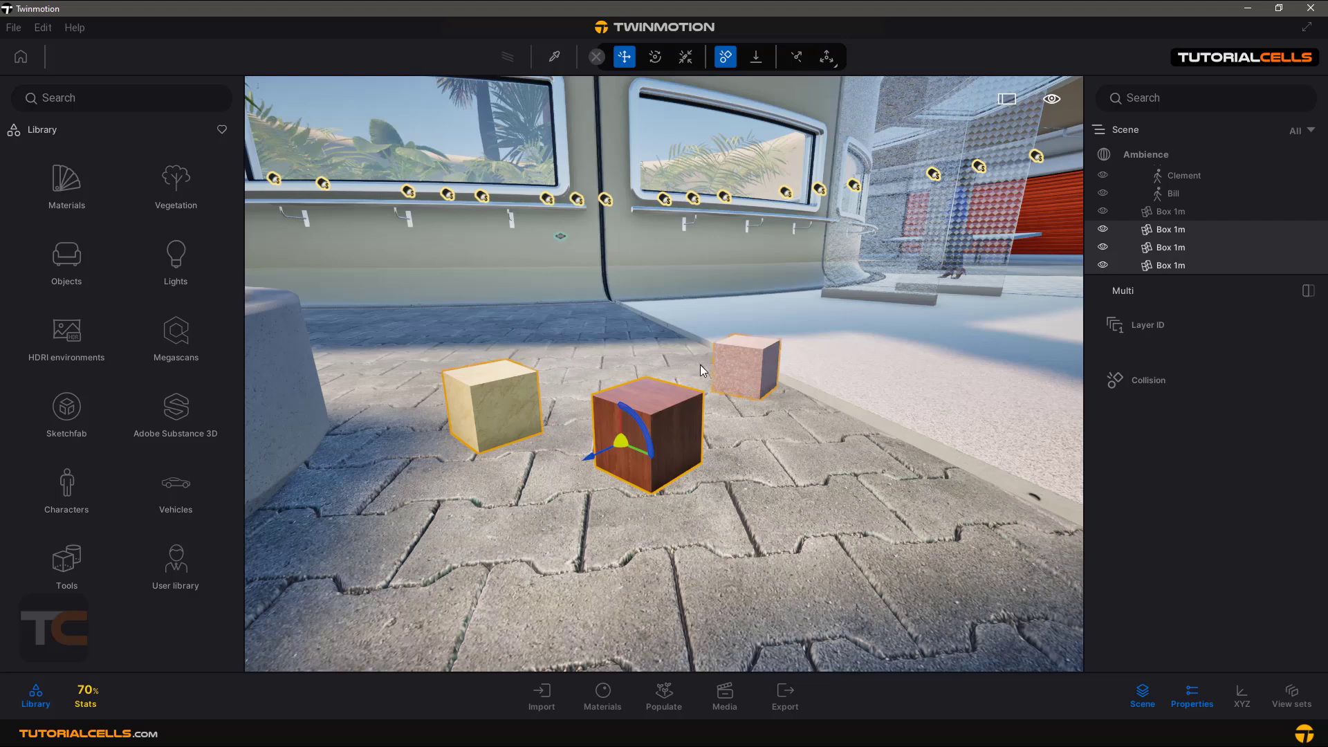
mouse_move(626, 421)
middle_mouse_down("shift")
mouse_move(623, 322)
mouse_move(626, 420)
middle_mouse_up("shift")
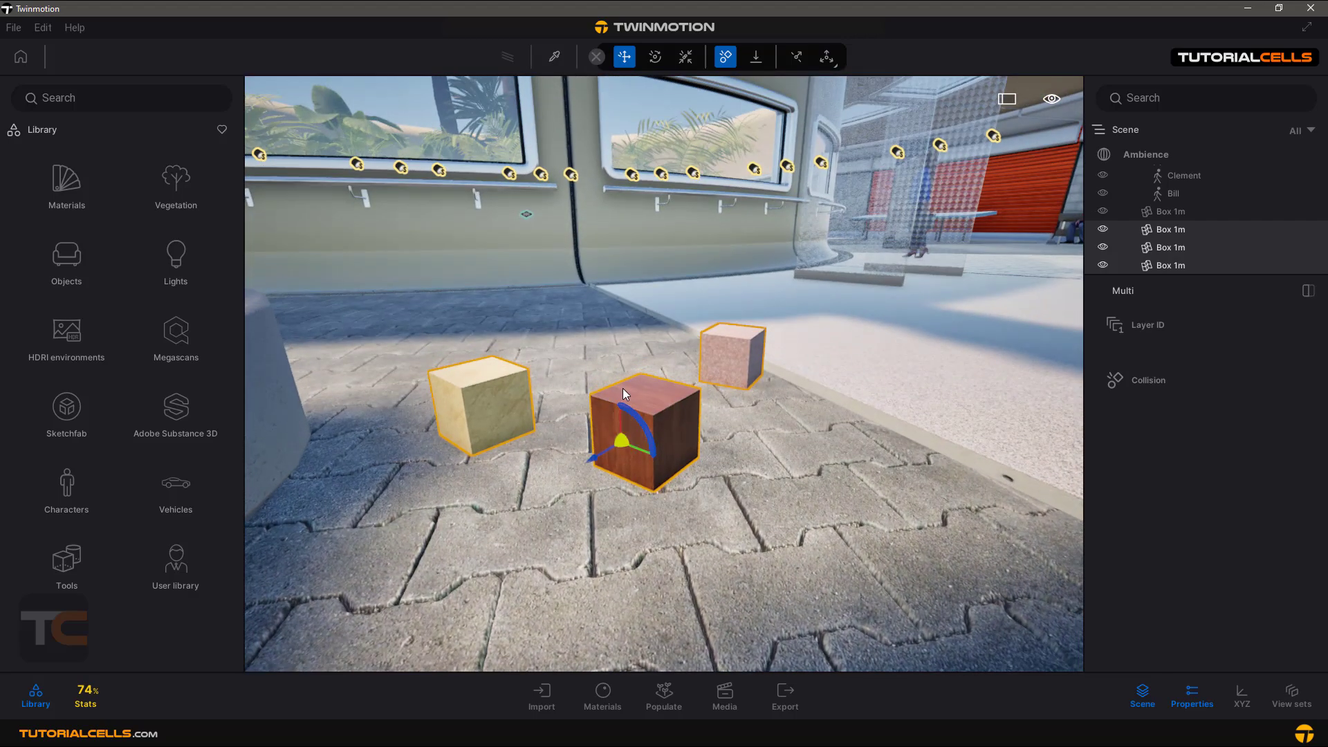
left_click_drag(621, 437, 614, 404)
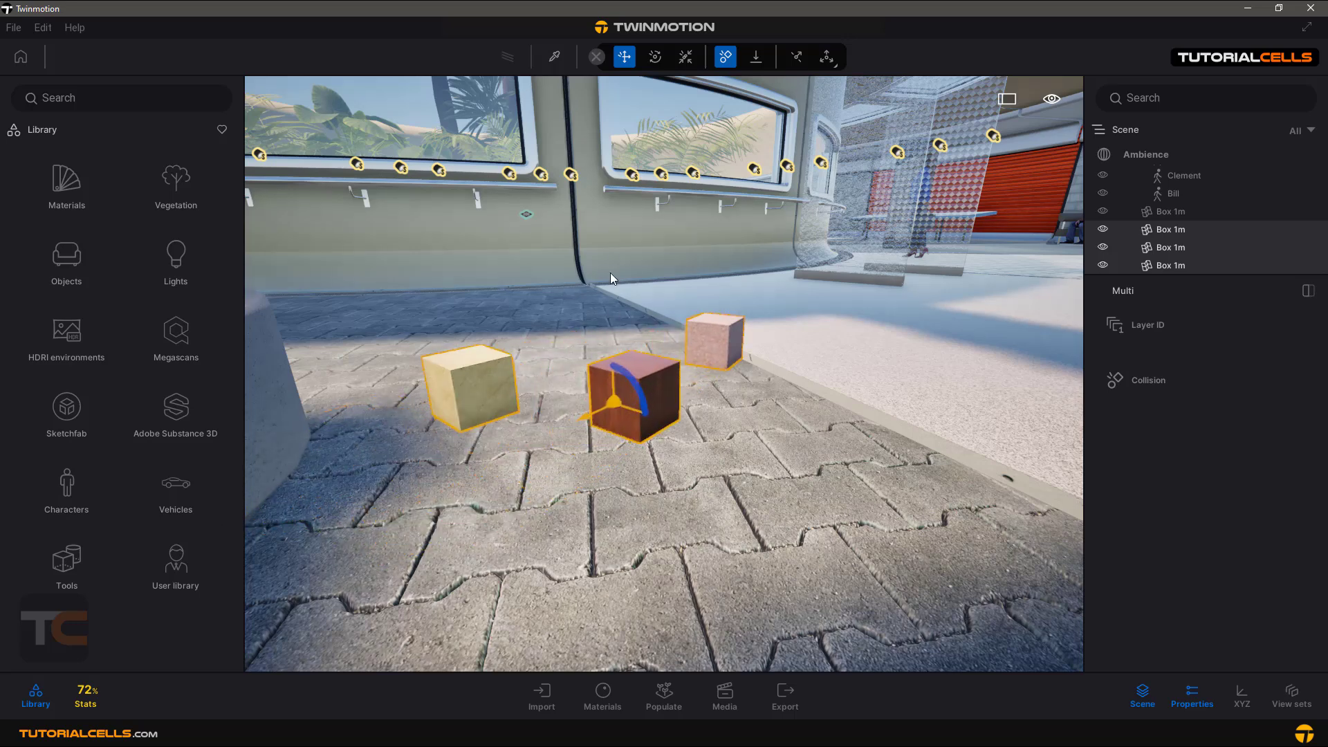
Try rotating the three selected boxes with Collision on, and raise them off the paving with Collision turned off
left_click(653, 58)
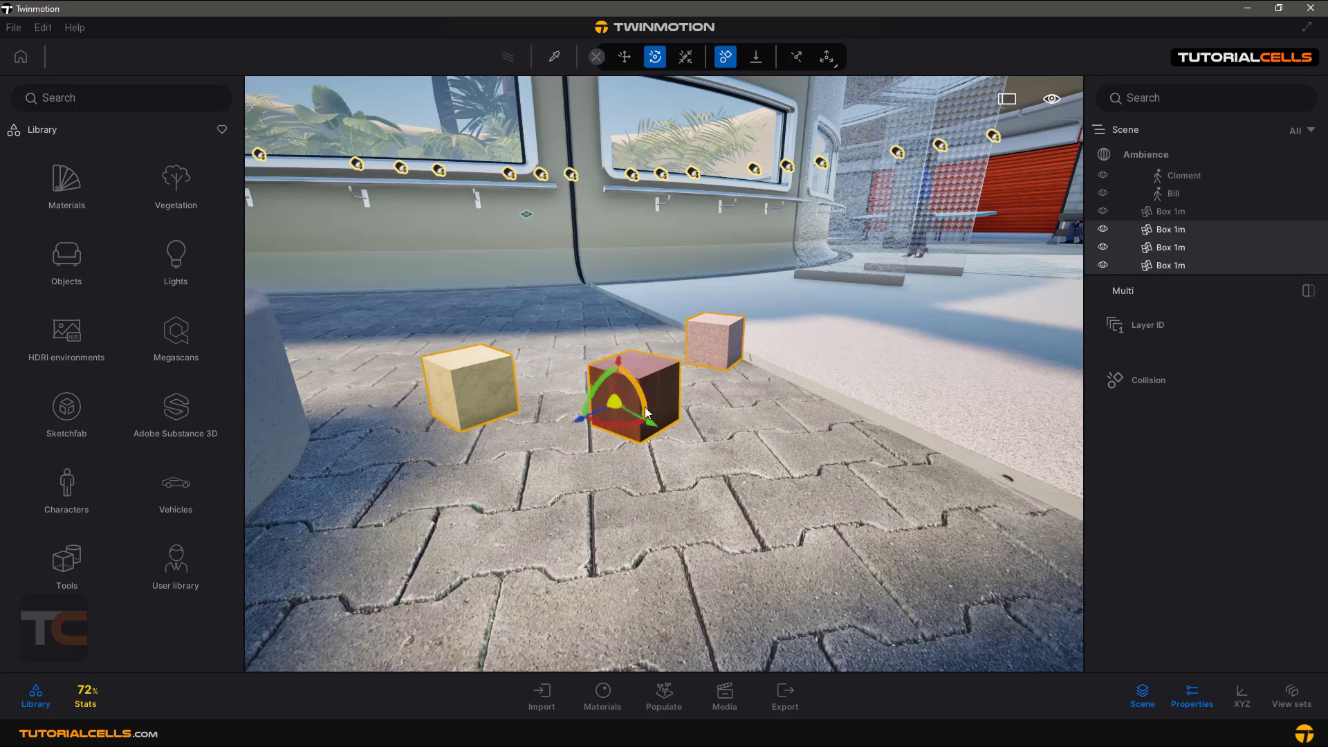
mouse_move(645, 408)
left_mouse_down()
mouse_move(632, 441)
mouse_move(587, 321)
mouse_move(615, 364)
left_mouse_up()
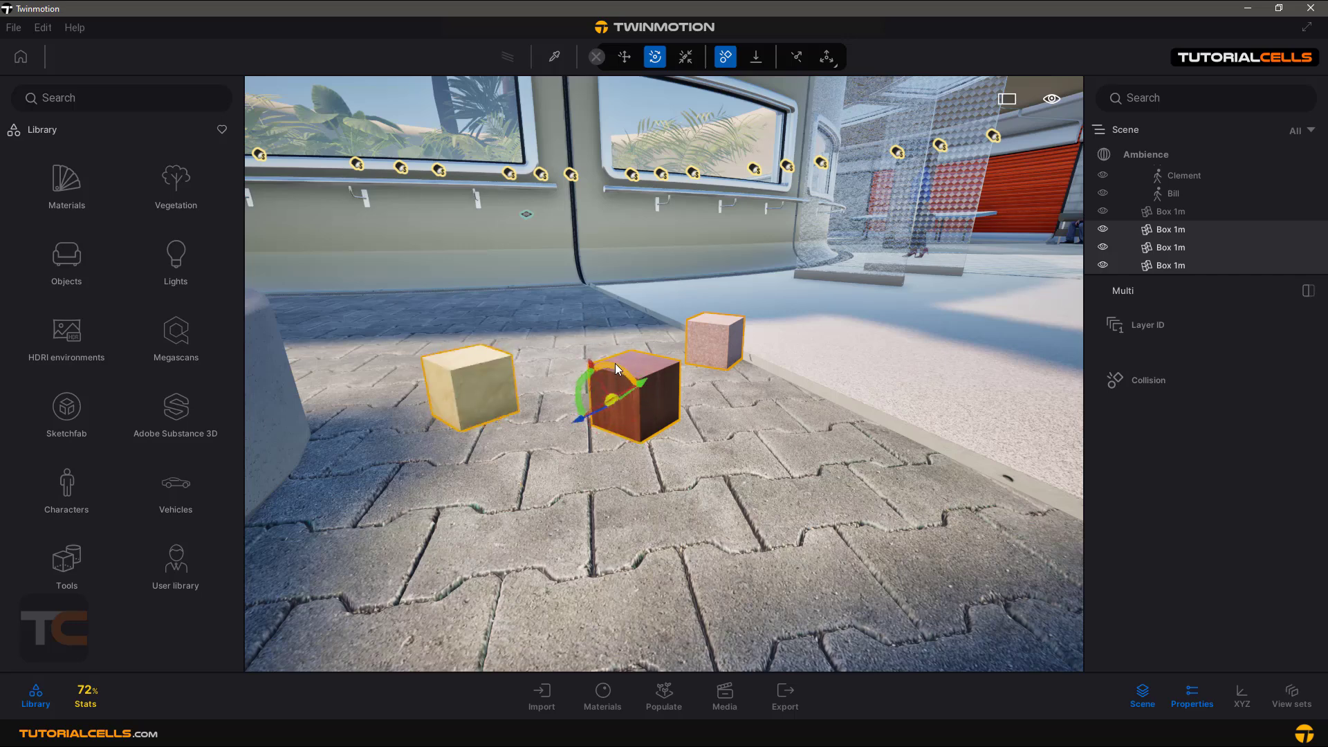
left_click(725, 56)
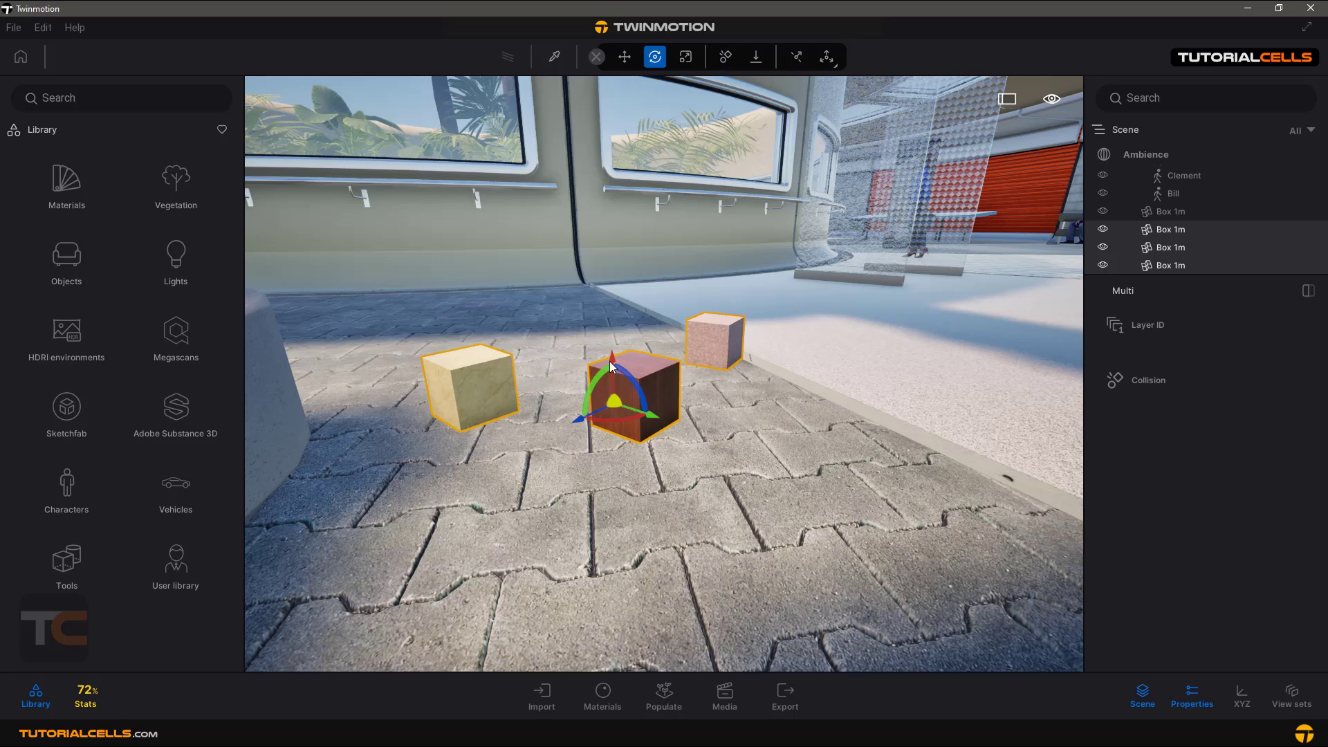
left_click_drag(612, 358, 617, 293)
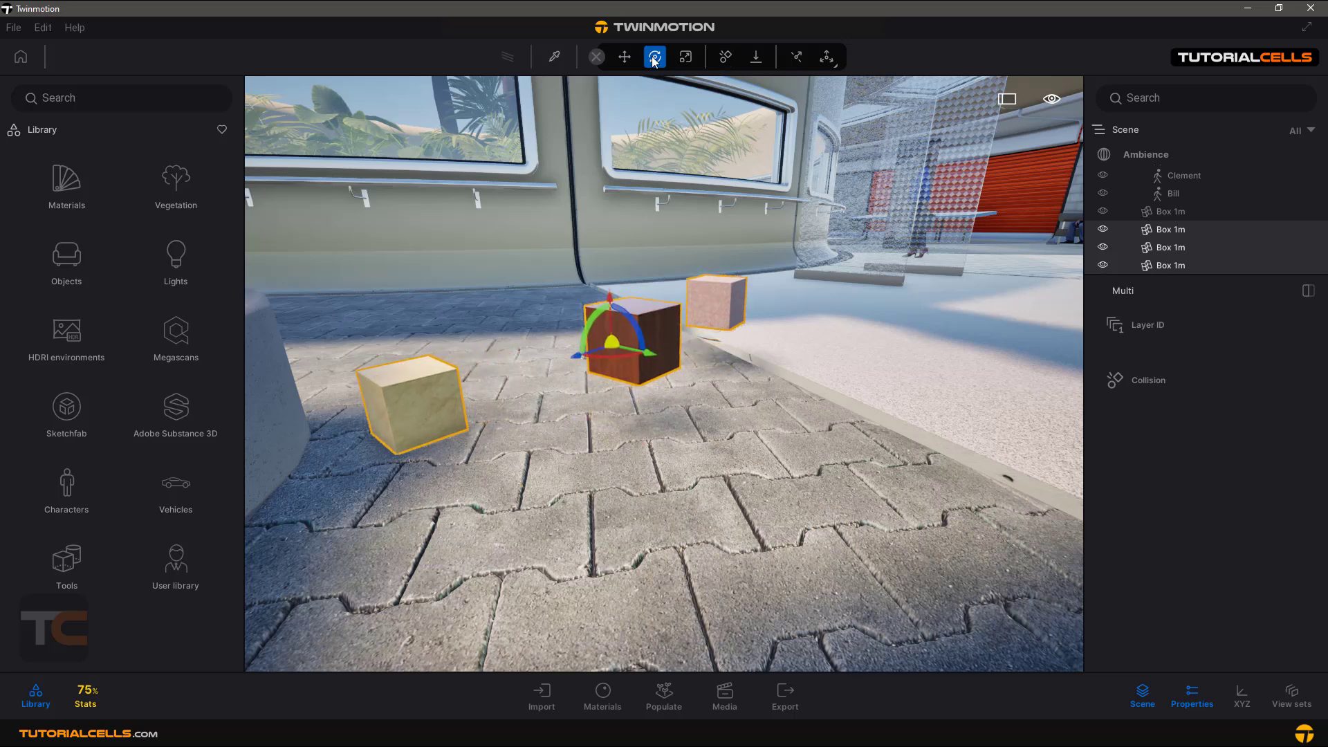
Turn Collision back on and use the Scale tool to pull the three raised boxes together into a tight group
left_click(725, 59)
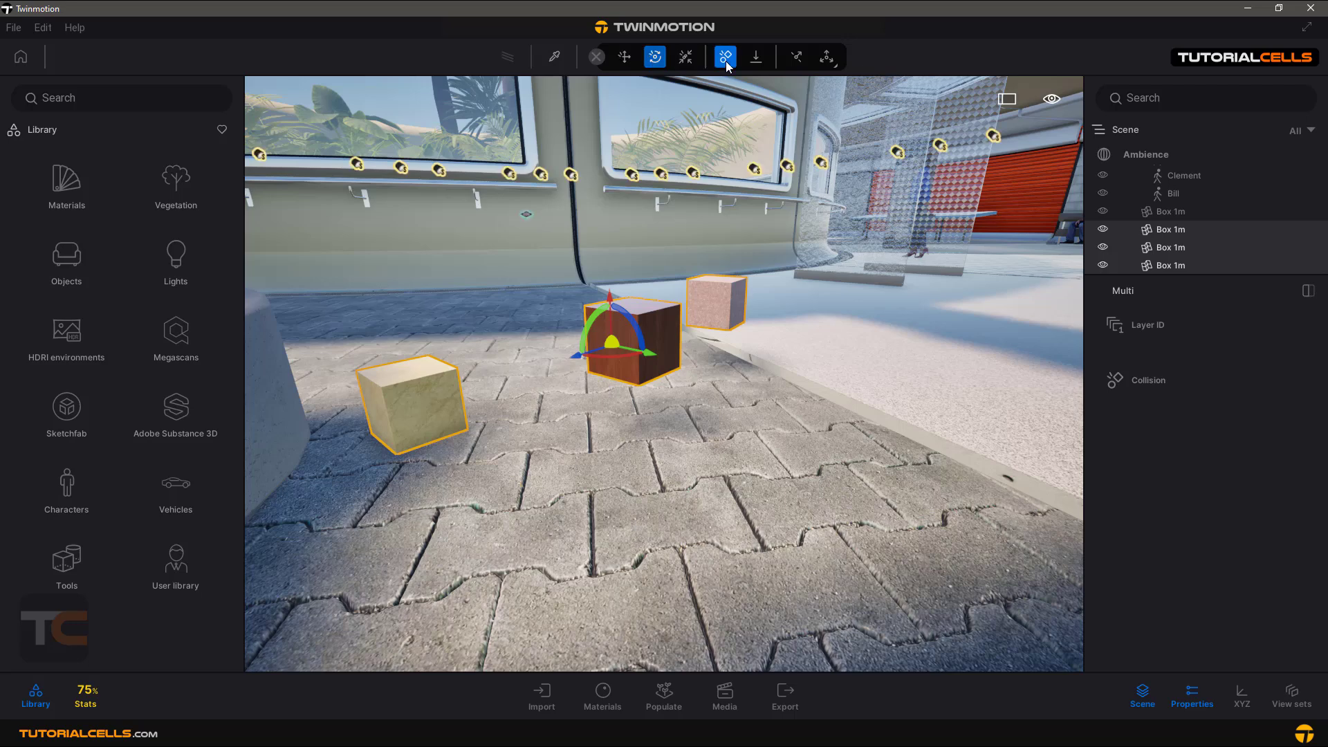
left_click(686, 58)
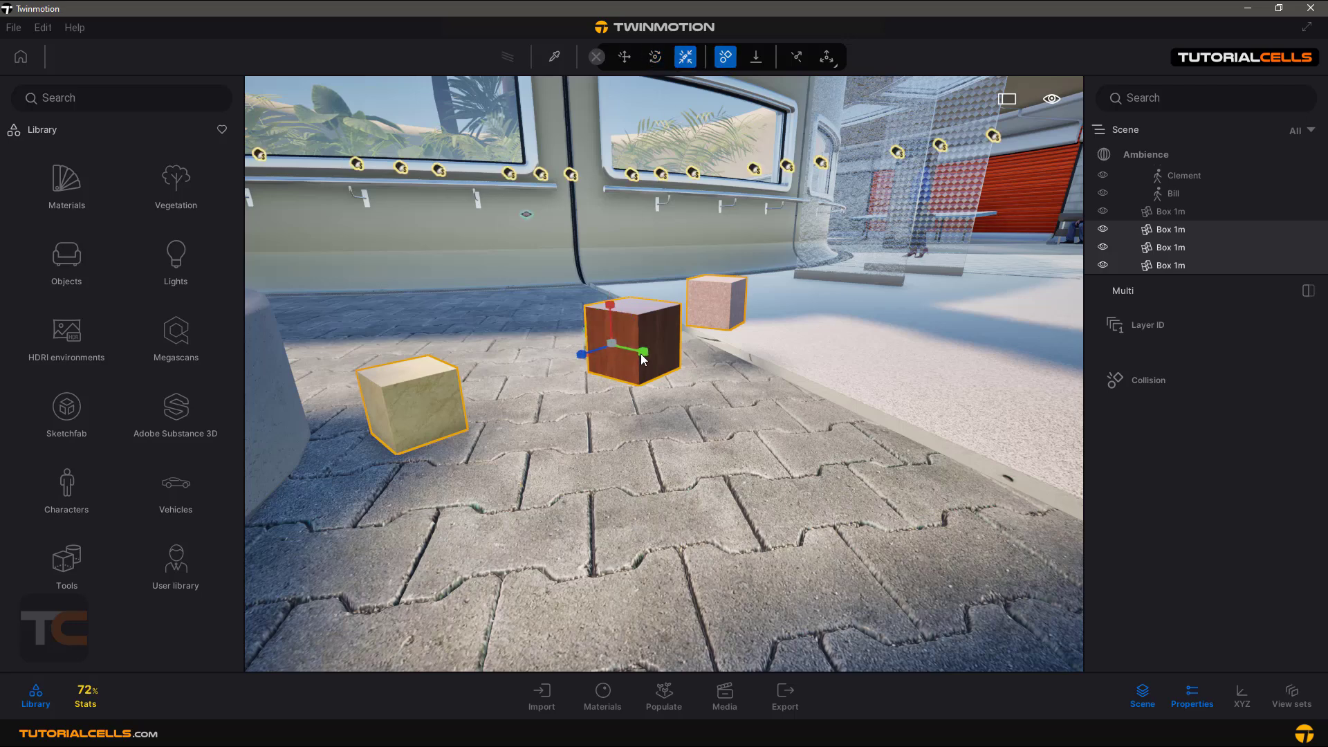
left_click_drag(644, 357, 887, 193)
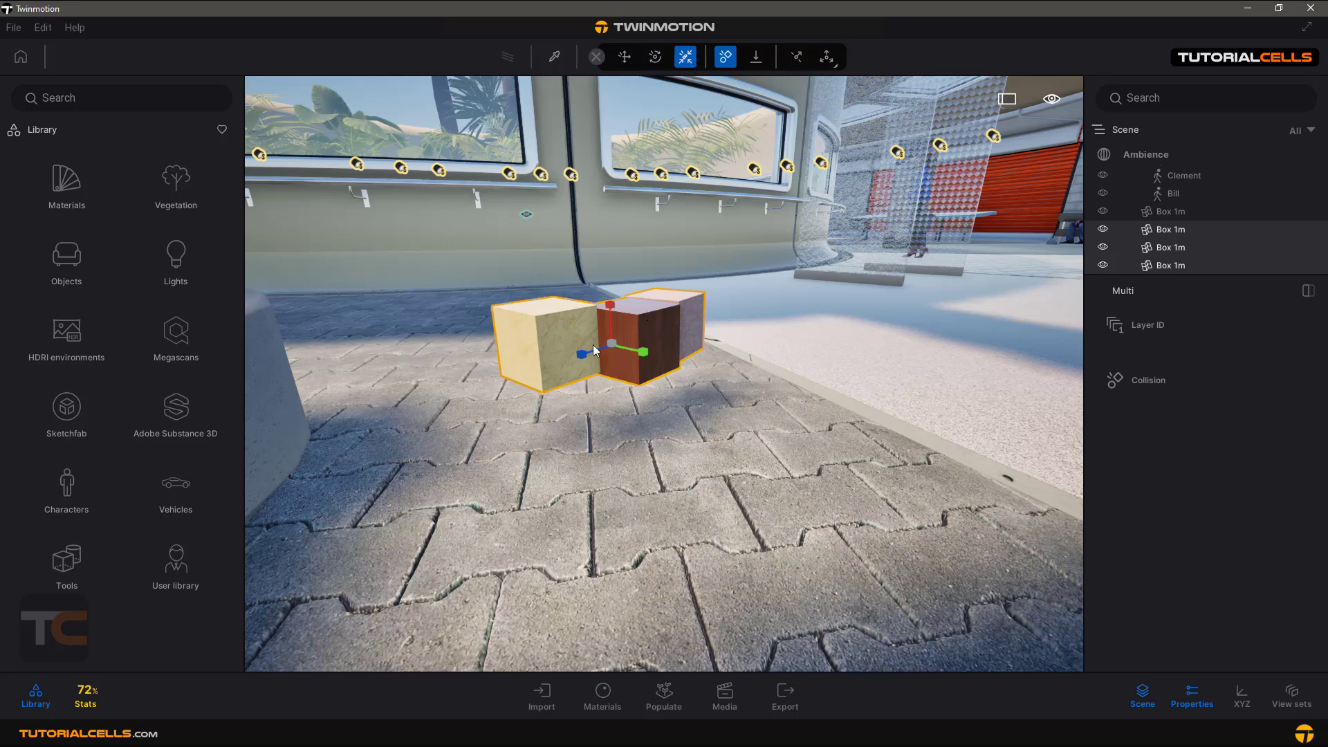
mouse_move(606, 310)
left_mouse_down()
mouse_move(614, 175)
mouse_move(627, 305)
left_mouse_up()
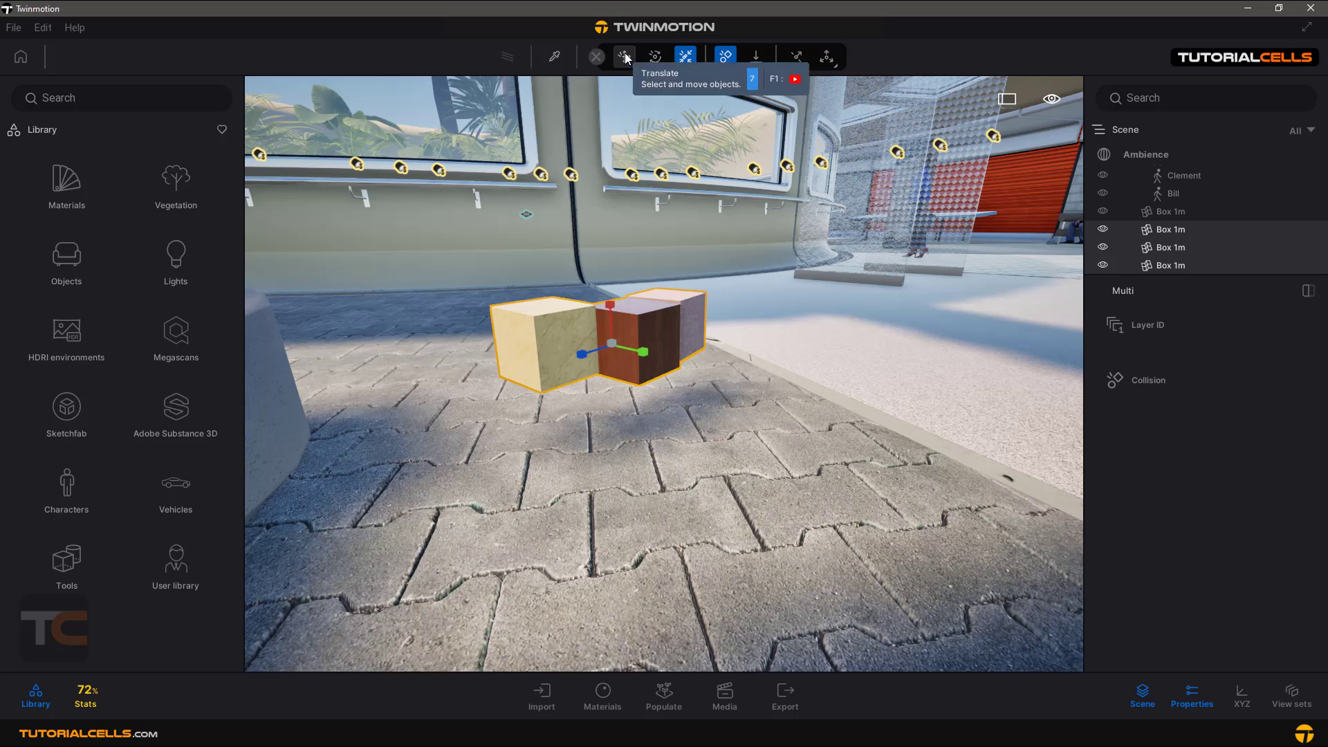
Drop the grouped boxes onto the paving with the Gravity tool and turn Gravity off again
left_click(759, 56)
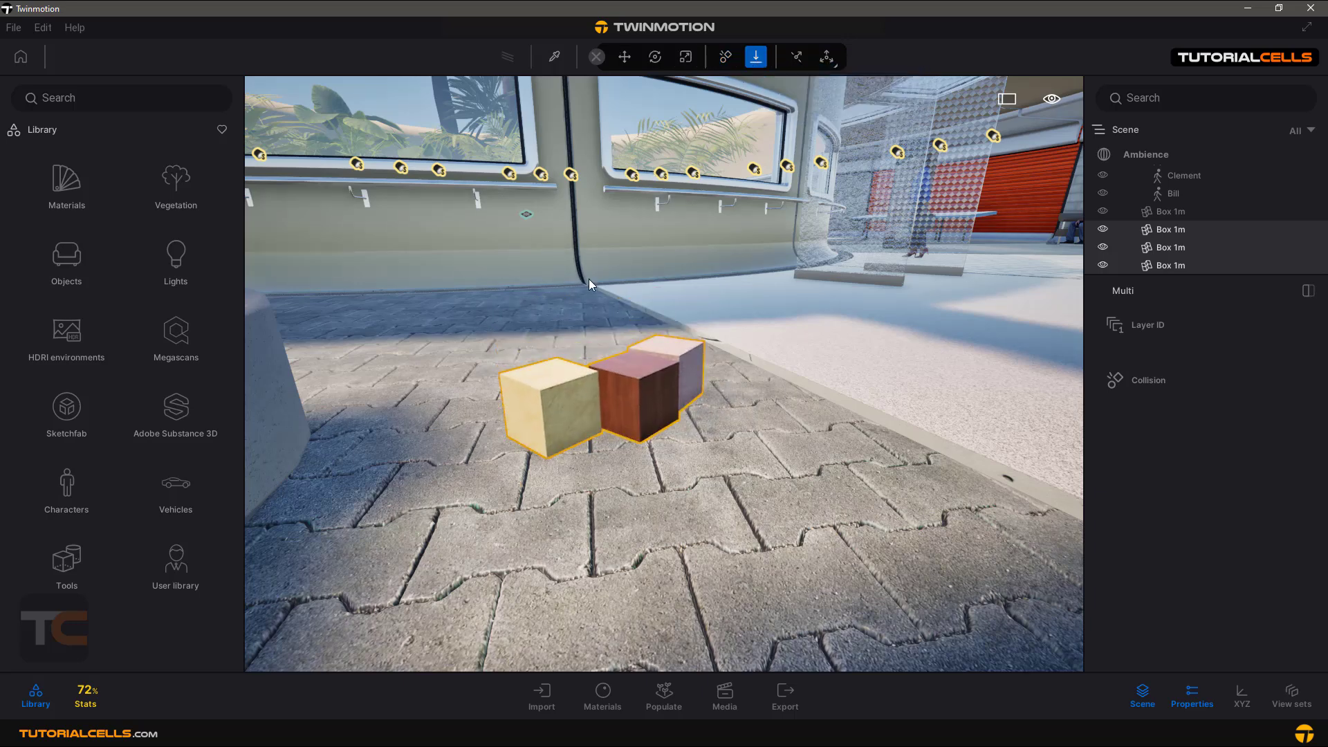
left_click(757, 58)
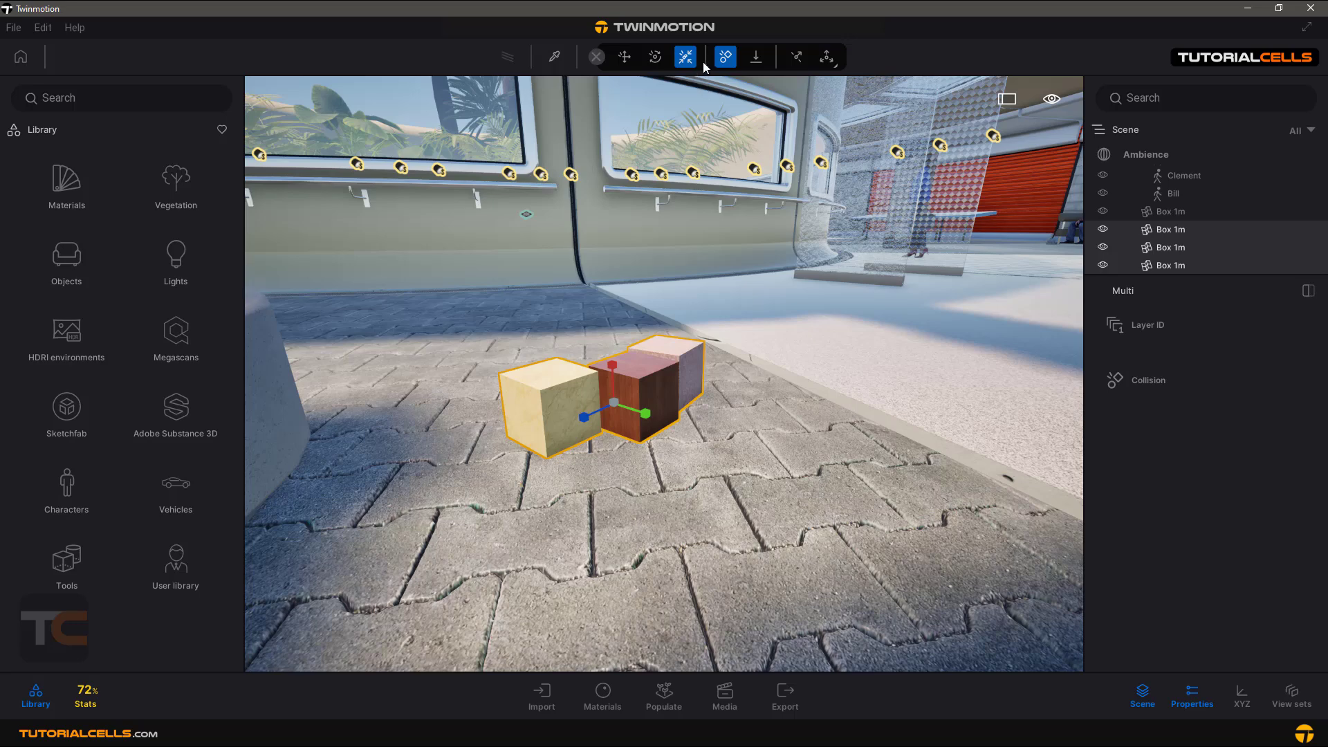
Try scaling the three grouped boxes along one axis with Collision off, and undo the scaling changes
left_click(723, 60)
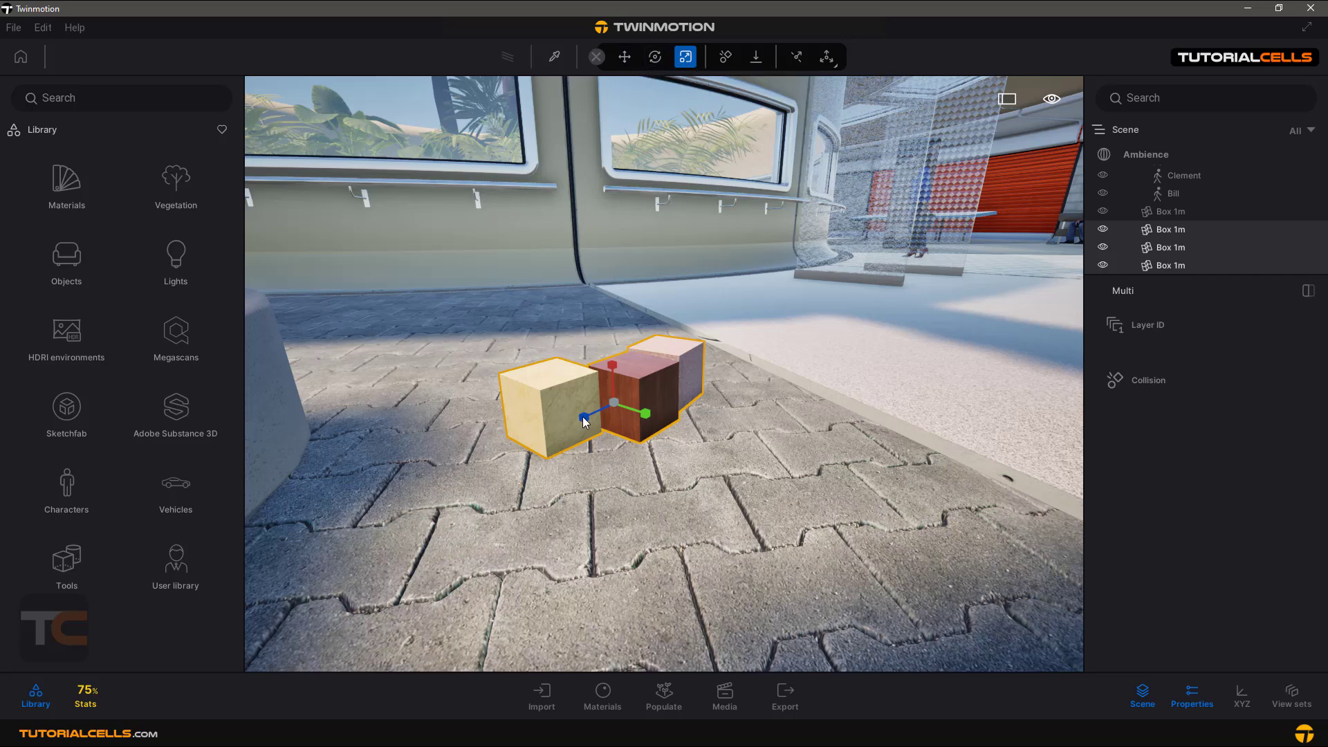
left_click_drag(582, 416, 536, 421)
key("ctrl+z")
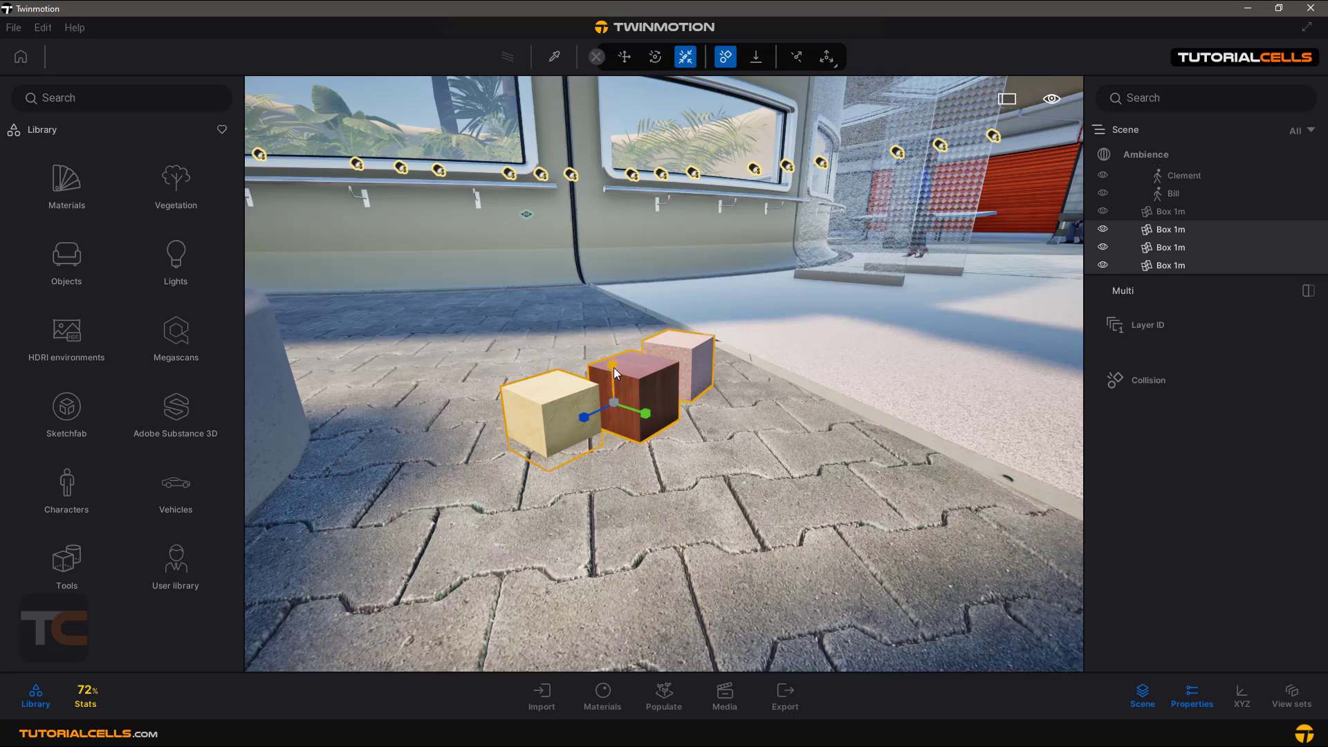
key("ctrl+z")
key("ctrl+z")
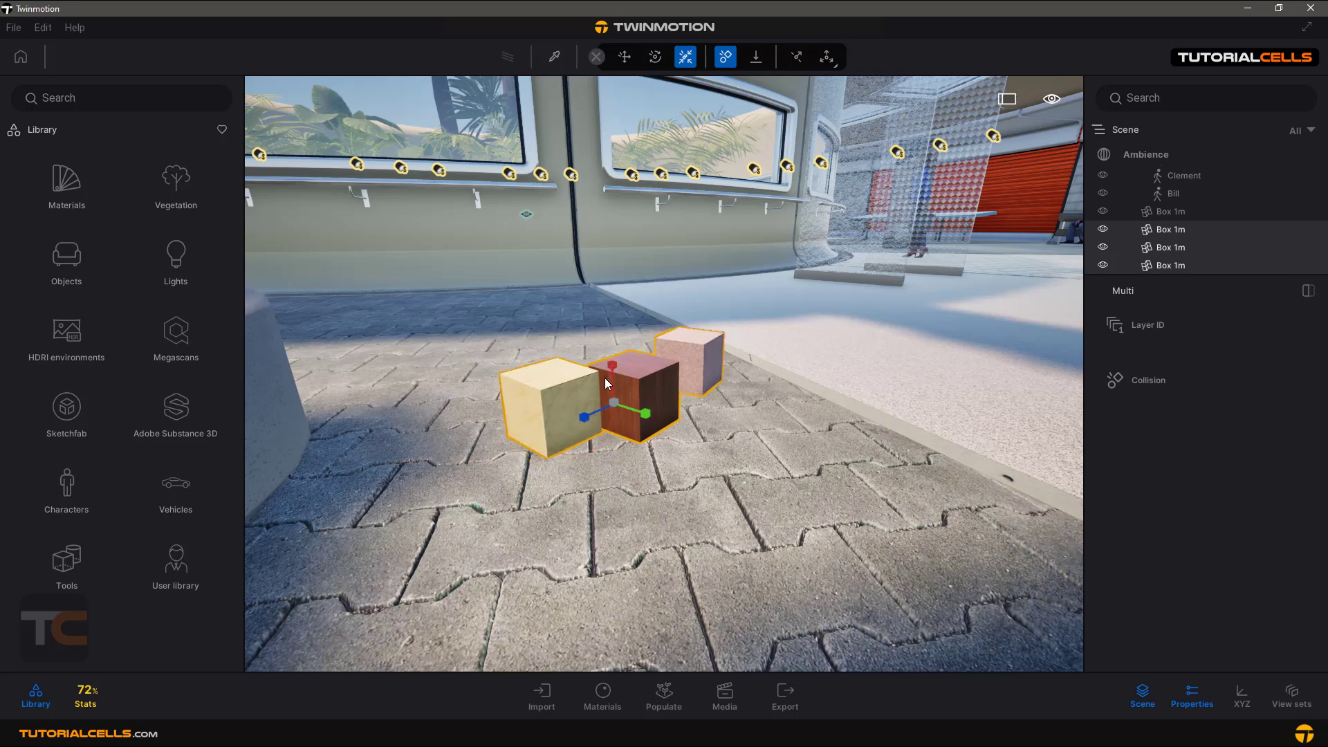
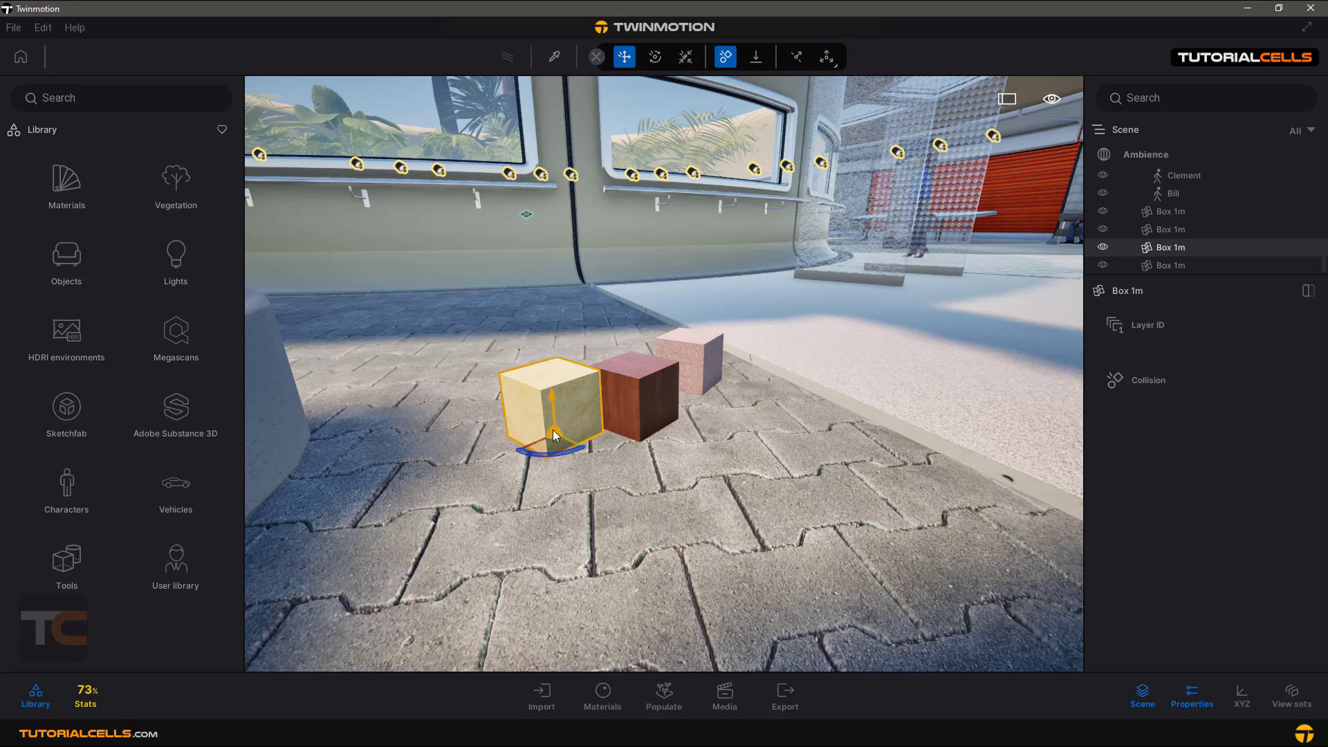
Move the yellow box against the wooden box with Collision on, and push it into the wooden box with Collision off
left_click_drag(537, 444, 561, 428)
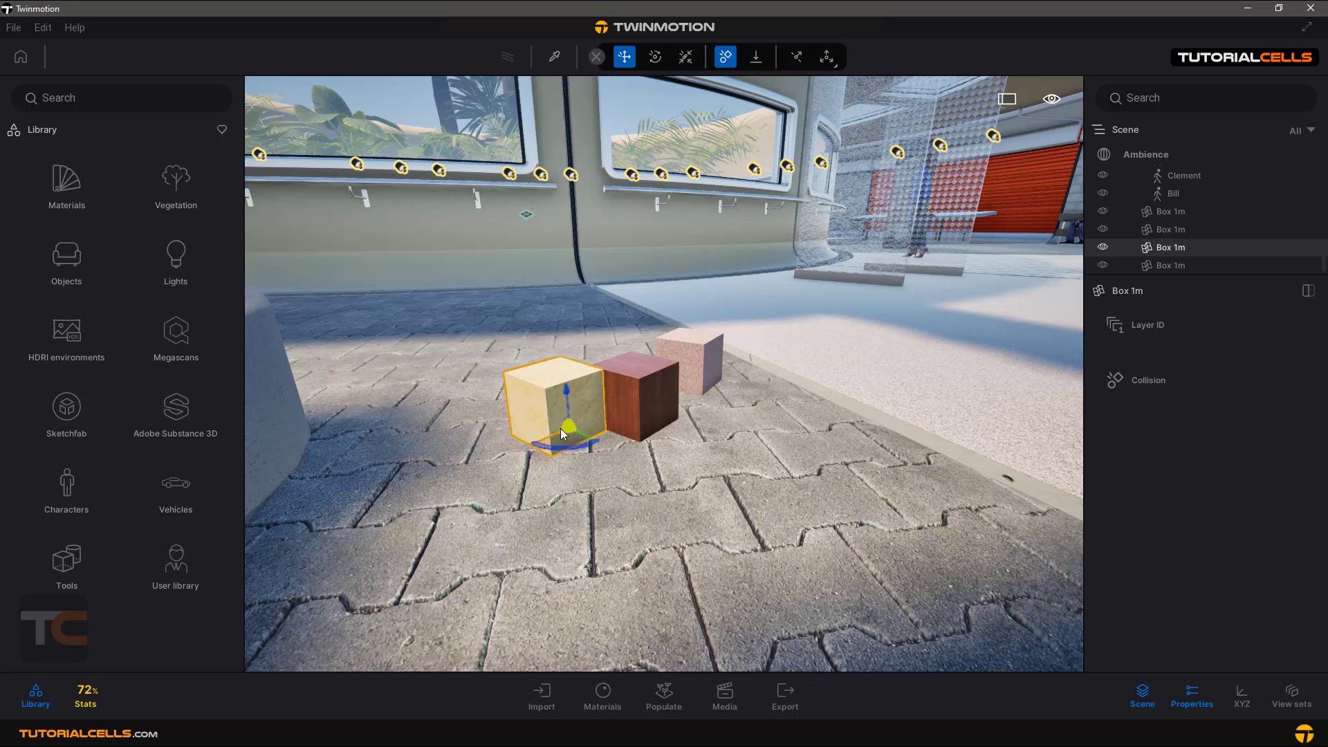
left_click(724, 56)
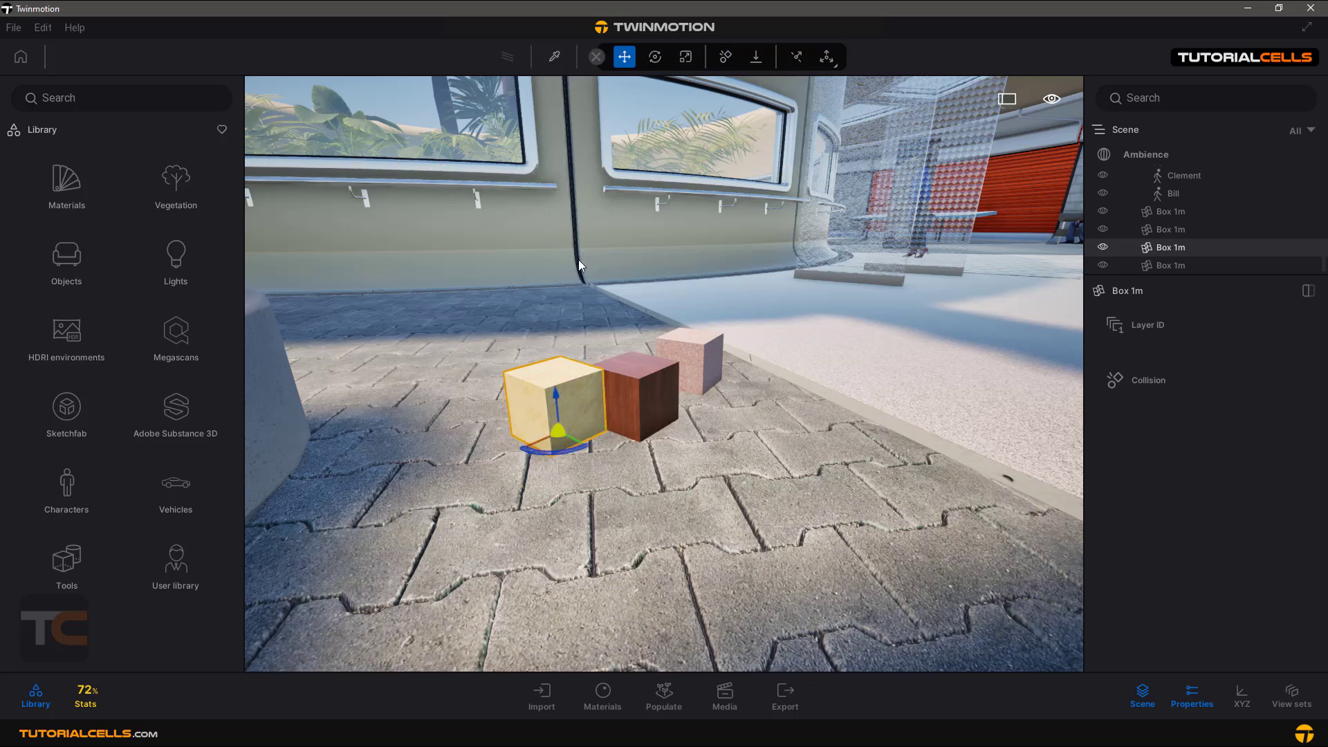
mouse_move(532, 442)
middle_mouse_down("shift")
mouse_move(530, 412)
mouse_move(538, 470)
mouse_move(538, 429)
middle_mouse_up("shift")
right_click_drag(541, 430, 529, 445)
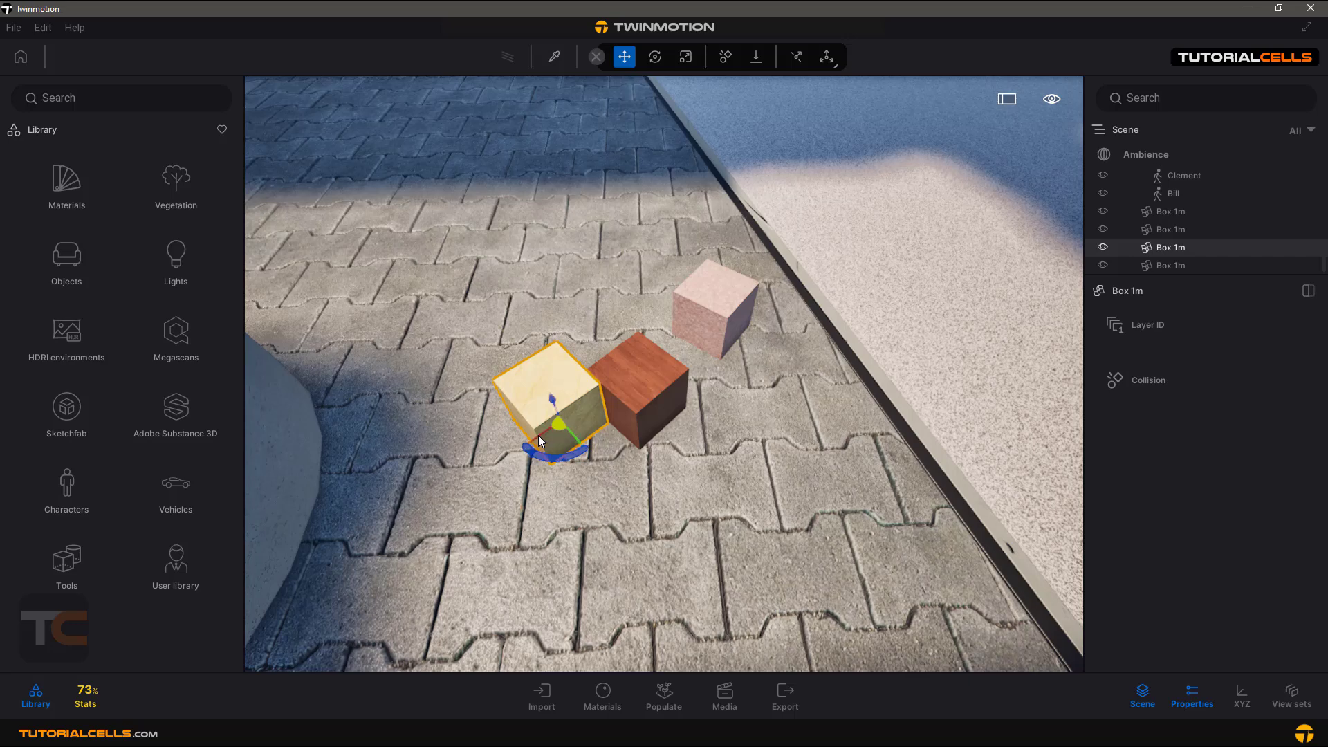
left_click_drag(540, 435, 591, 392)
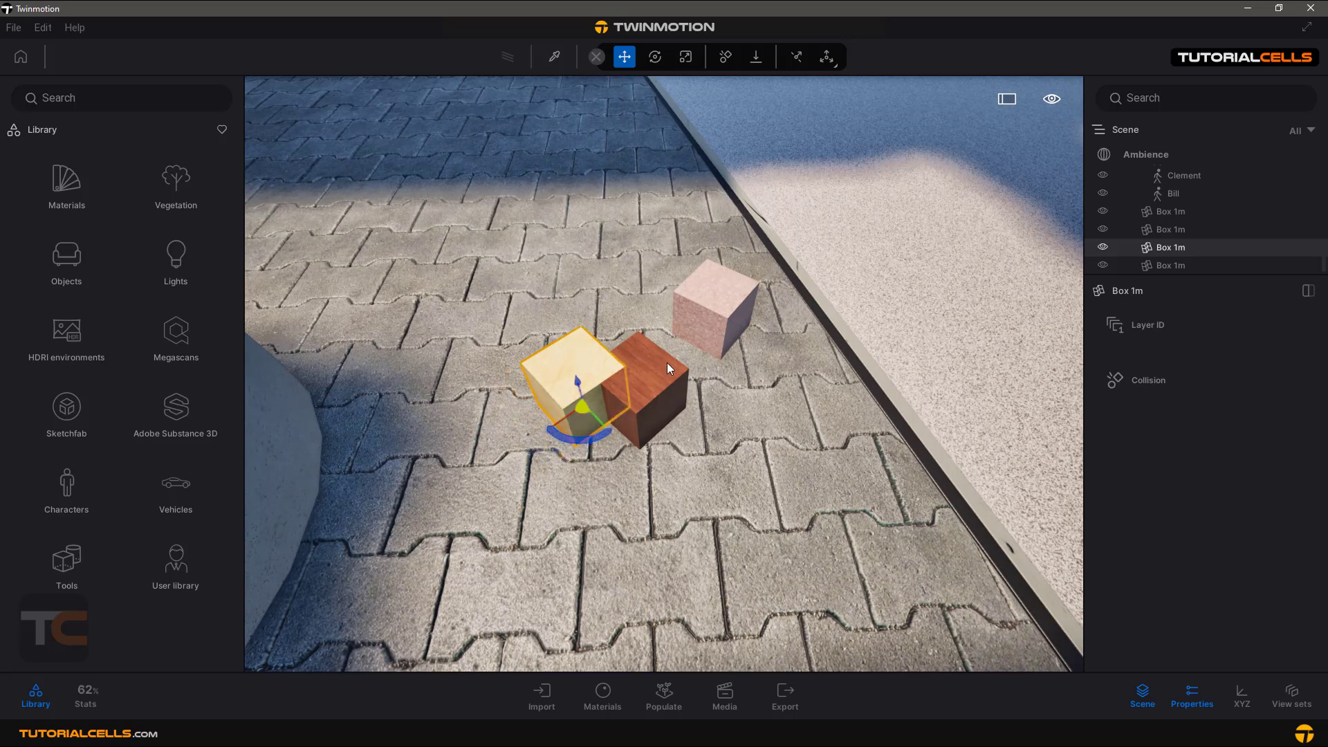
Overlap the yellow box with the wooden box again without Collision, and apply the Gravity tool to the yellow box
left_click(725, 58)
left_click(753, 59)
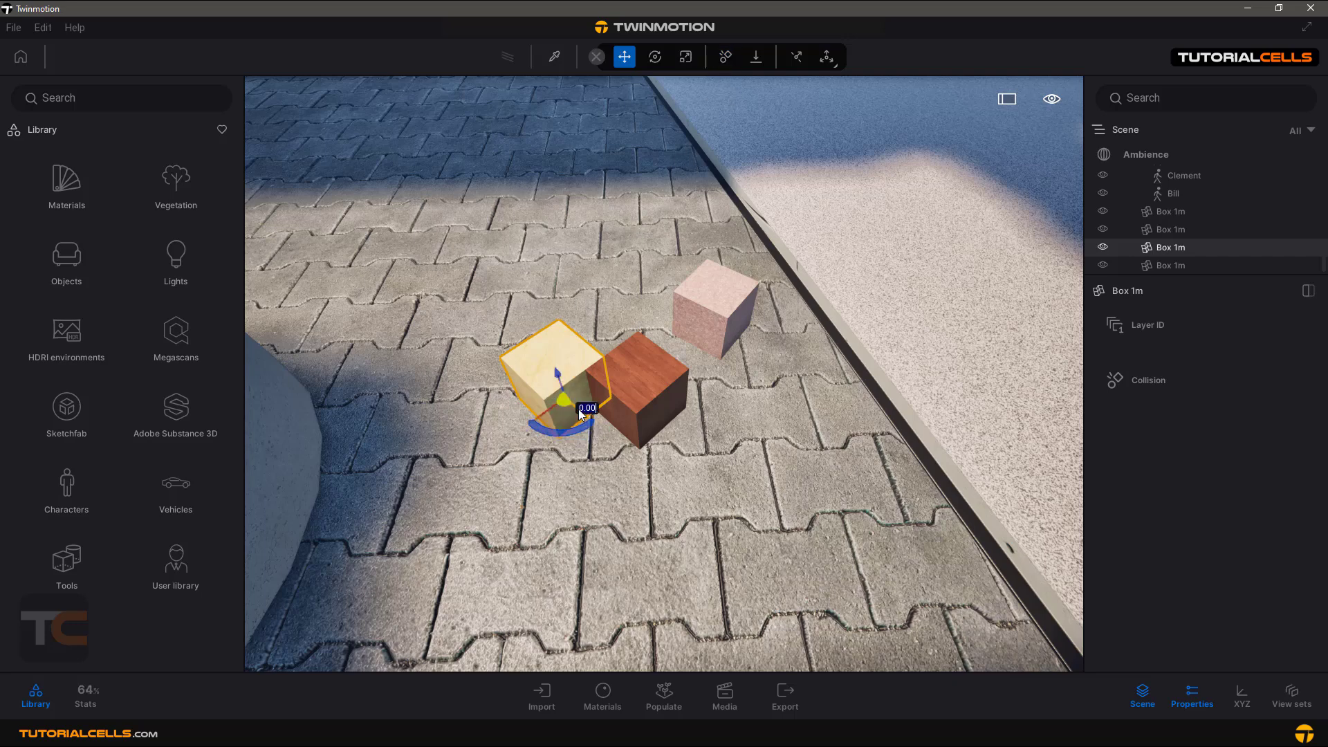
left_click_drag(570, 417, 606, 432)
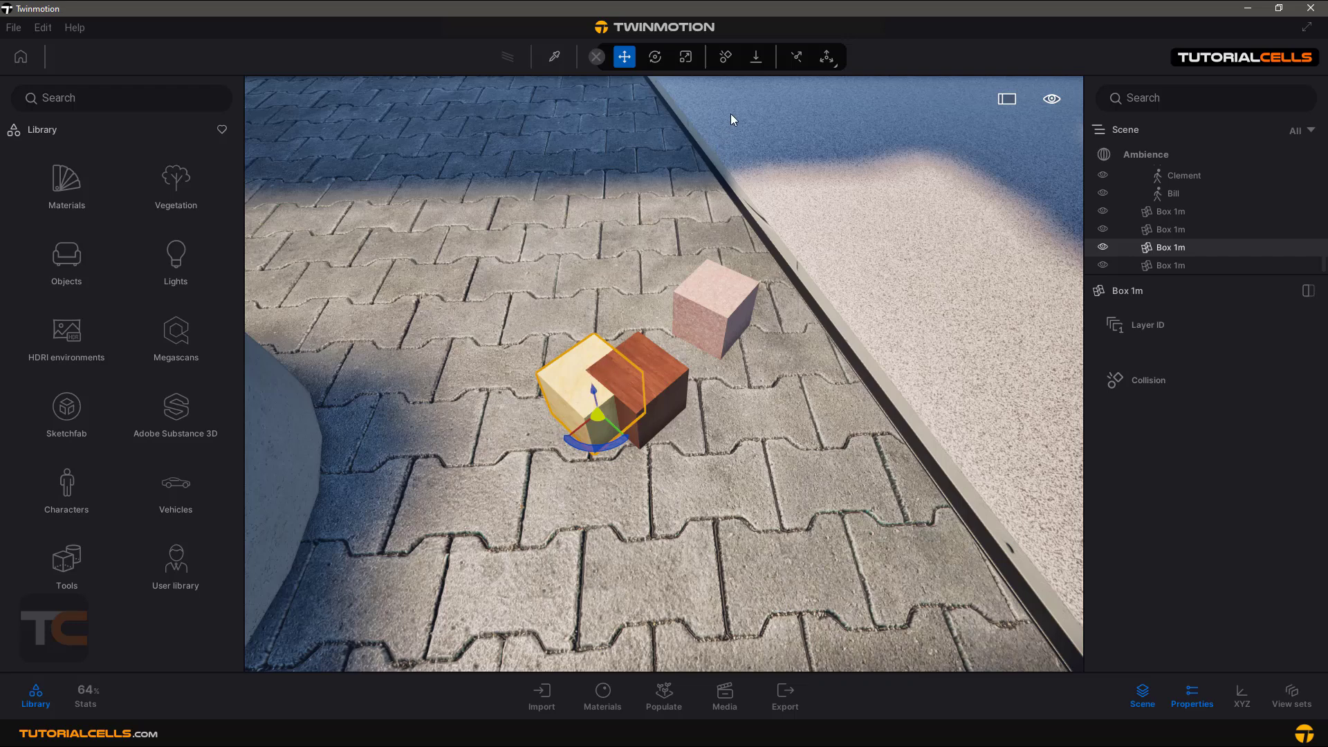
left_click(755, 59)
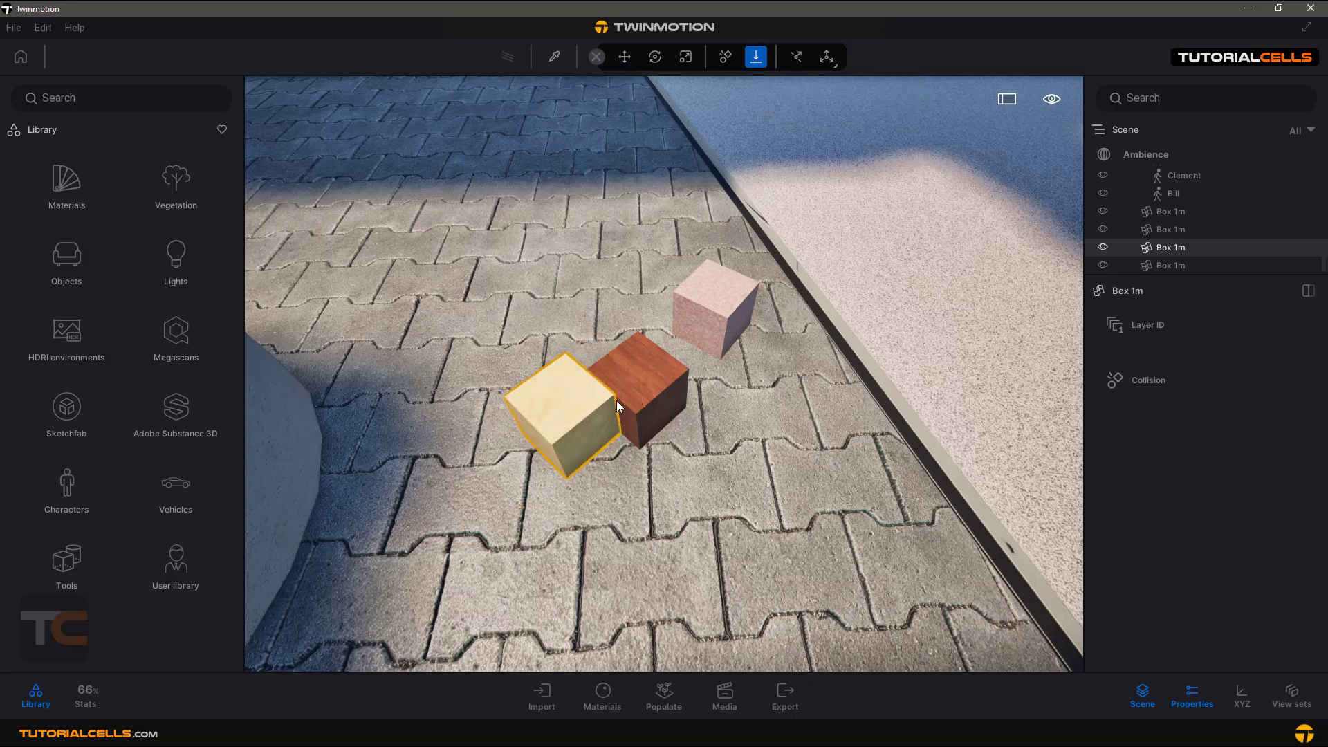